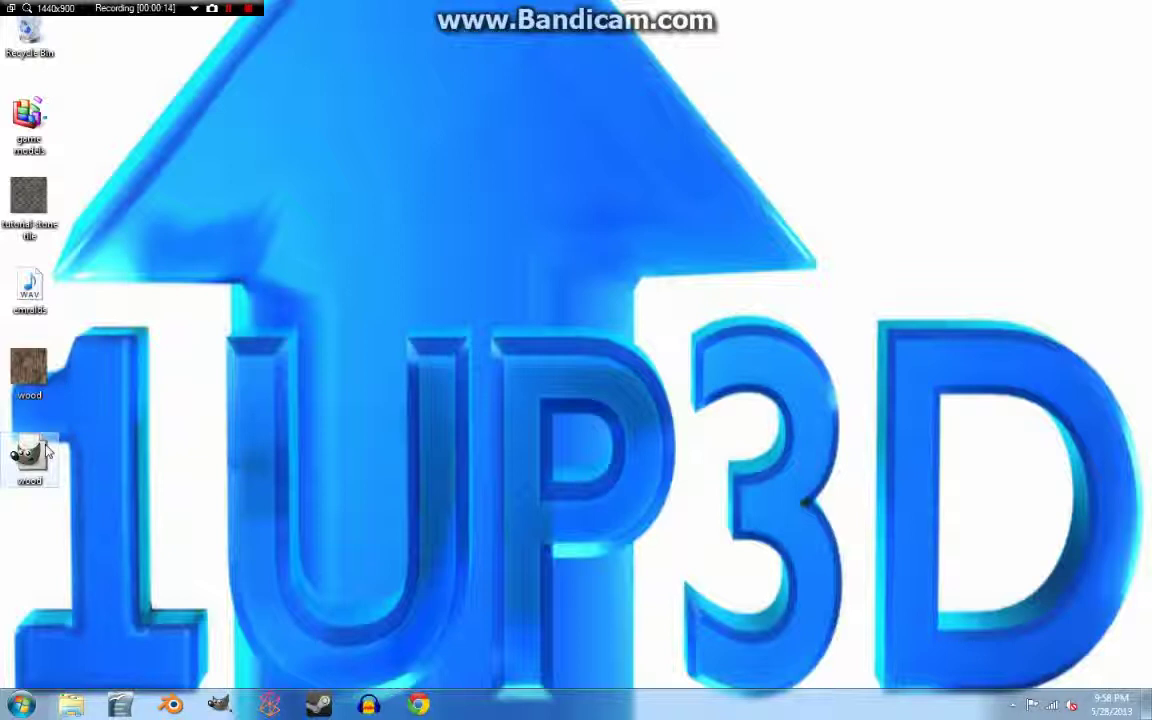
# Open the wood GIMP image file from the desktop.
pyautogui.doubleClick(45, 452)
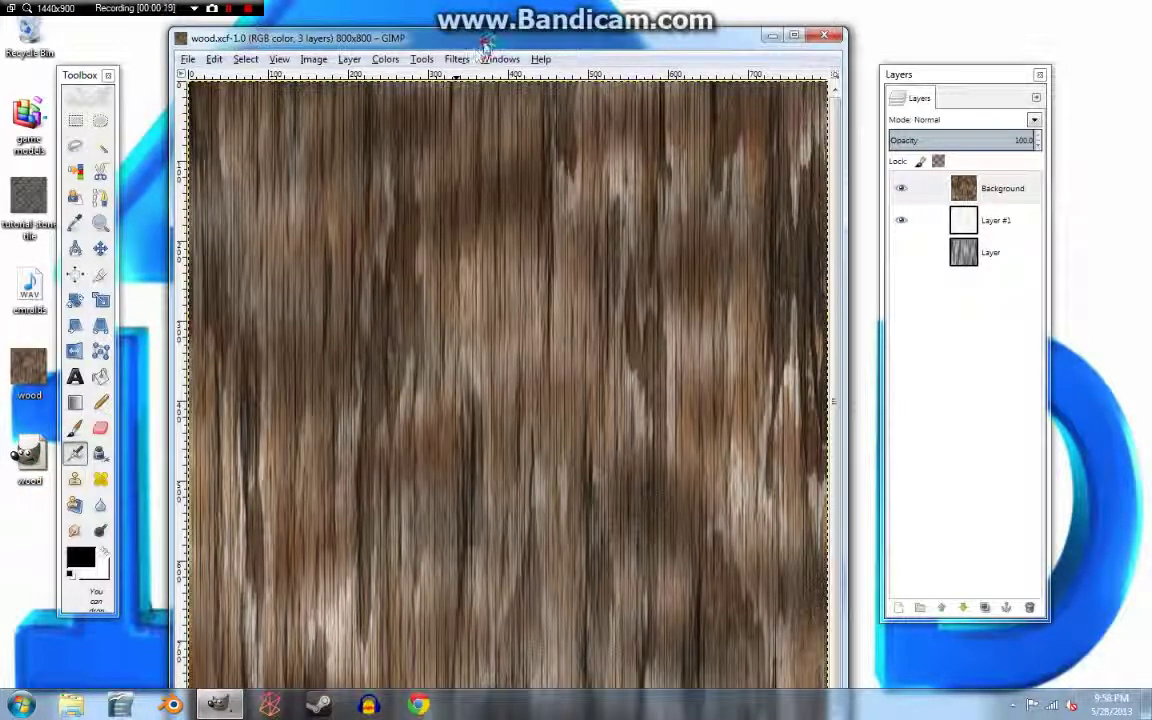
# At 50 % zoom, show Layer #1 and delete the grey streaked bottom 'Layer'.
pyautogui.moveTo(437, 38); pyautogui.dragTo(453, 57)
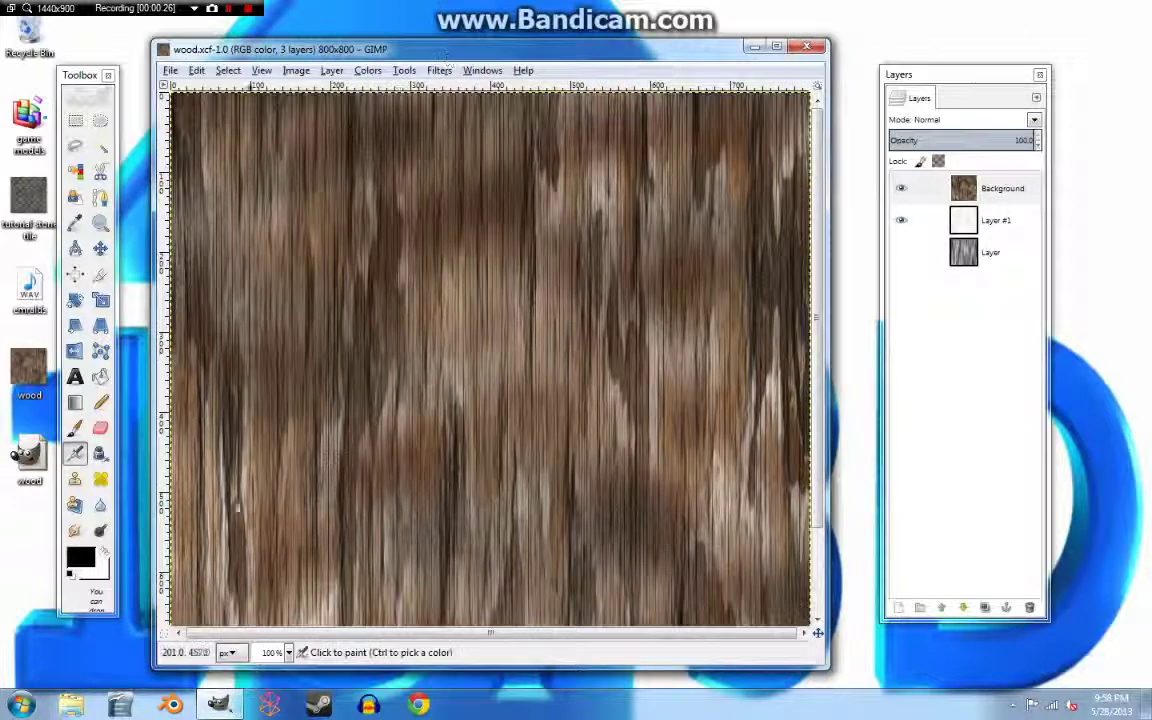
pyautogui.click(288, 652)
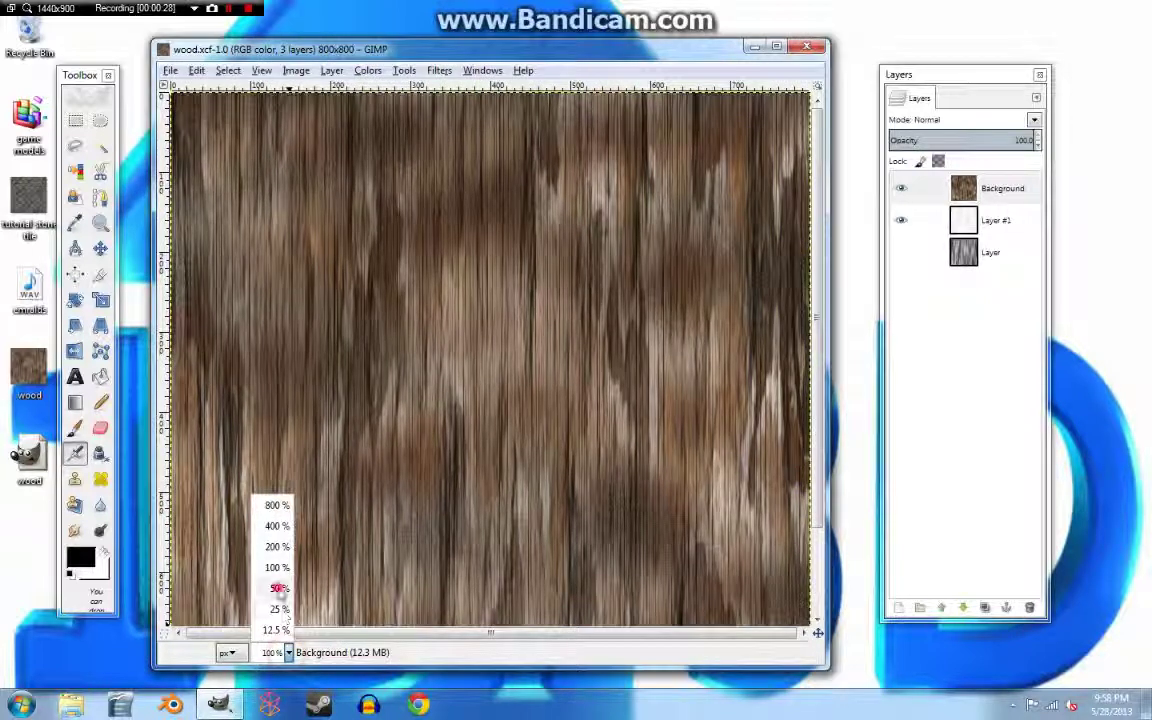
pyautogui.click(275, 589)
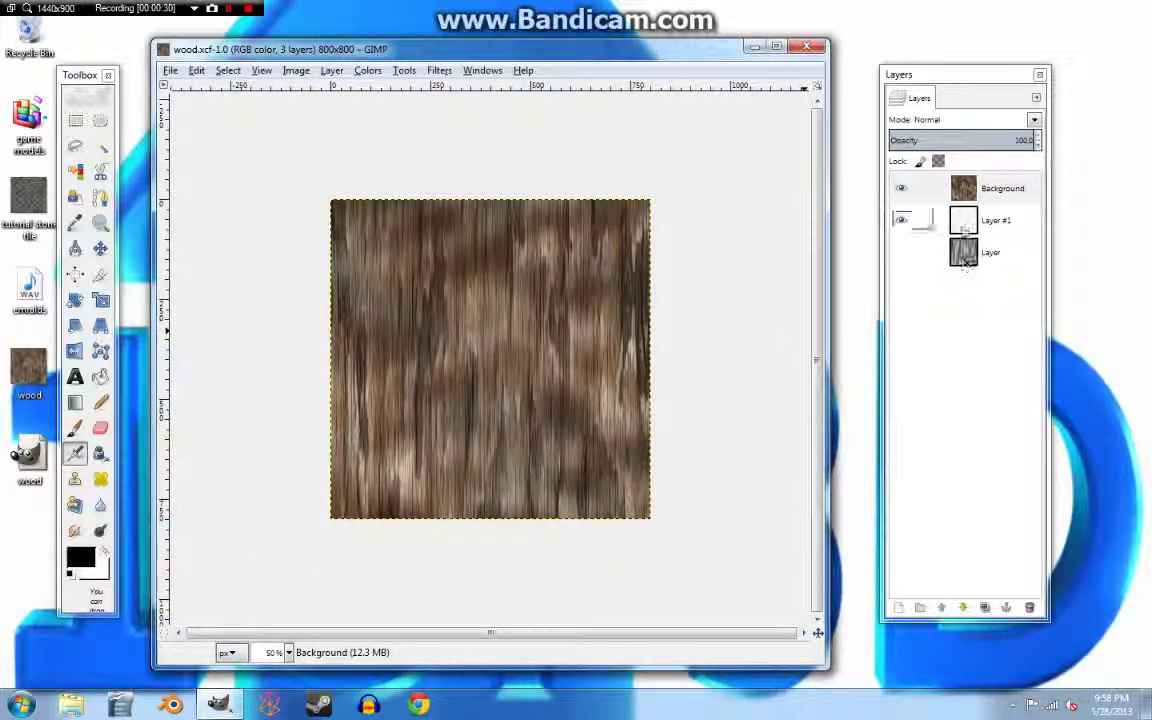
pyautogui.click(901, 220)
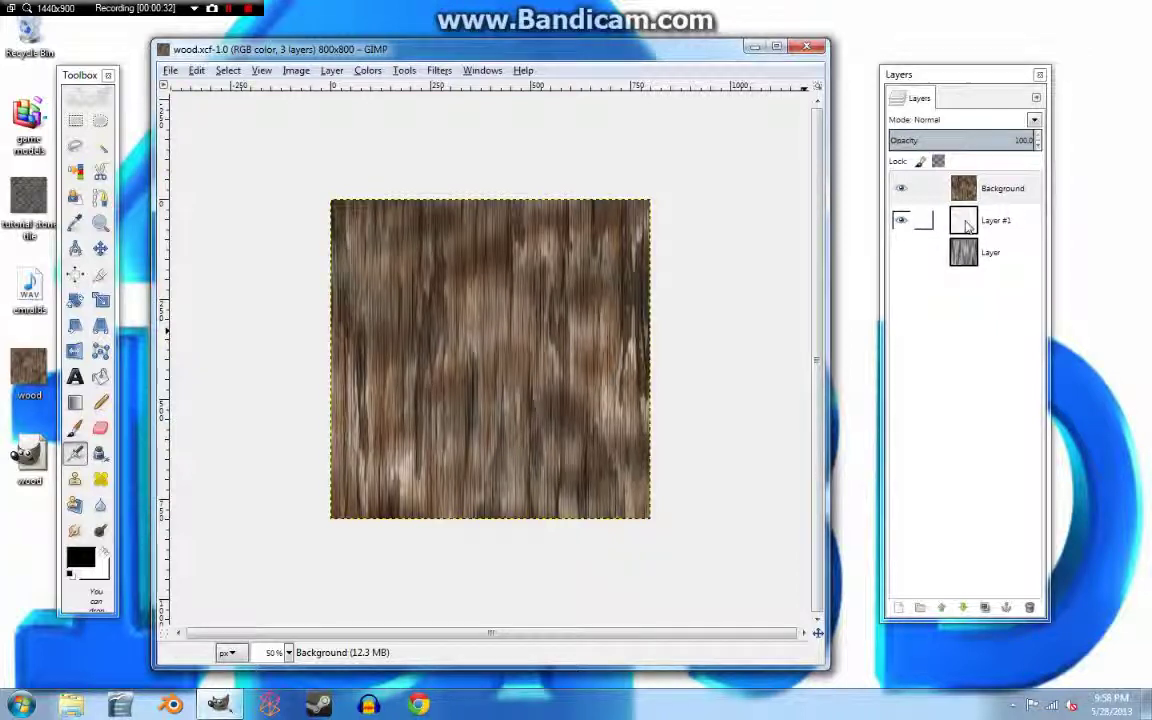
pyautogui.click(995, 220)
pyautogui.click(990, 252)
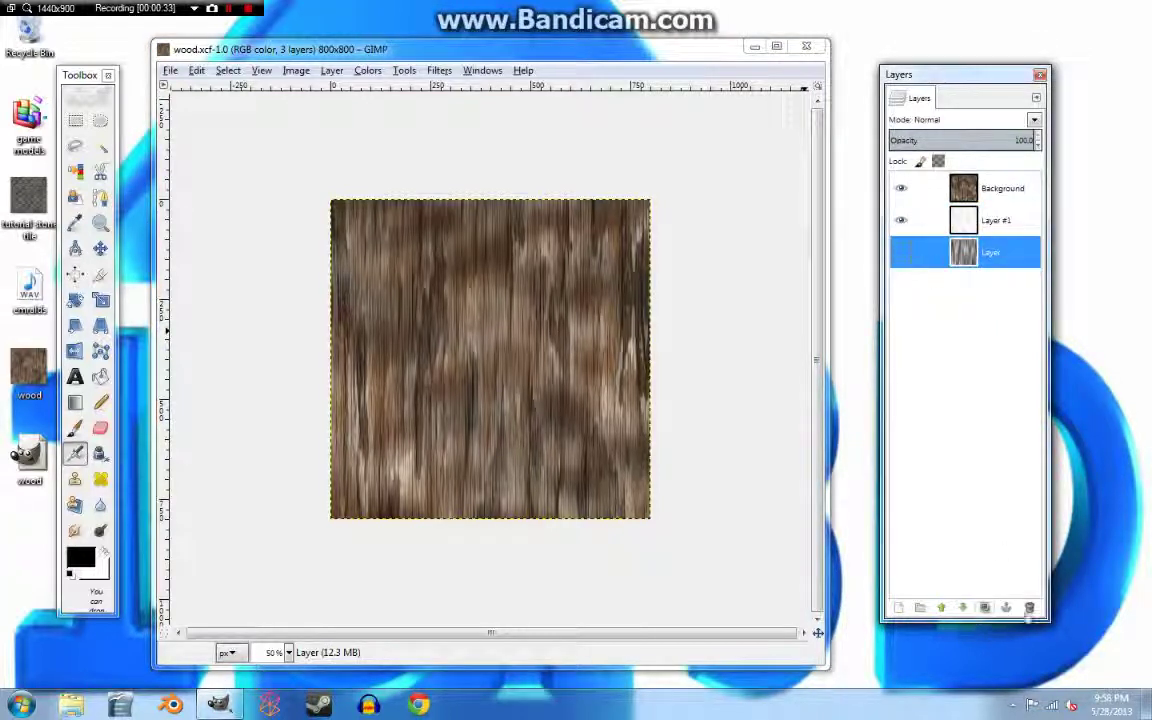
pyautogui.click(1029, 607)
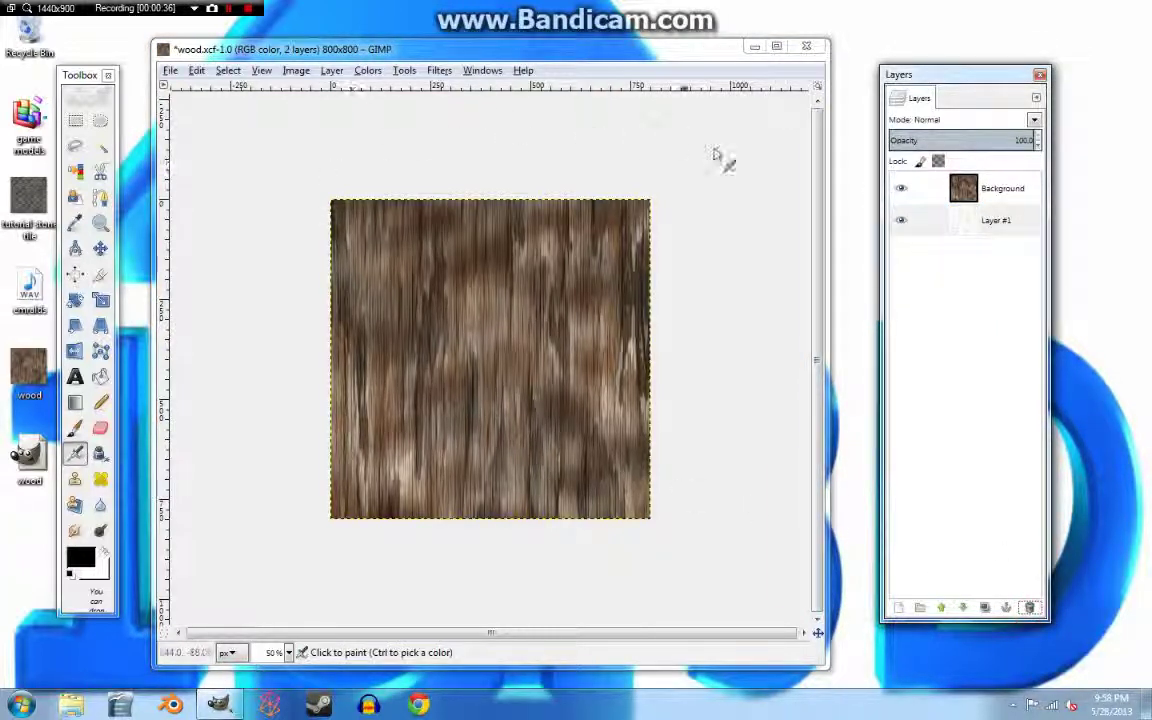
pyautogui.click(990, 188)
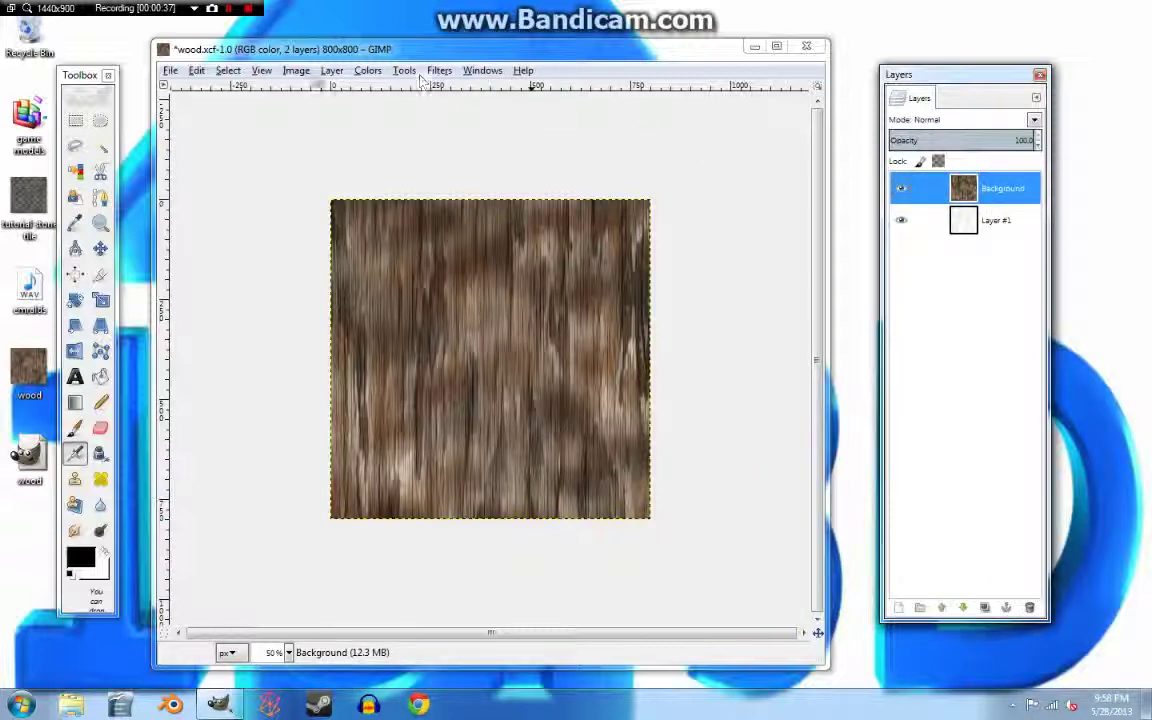
# Scale the Background layer to 195 px wide by 800 px tall, with the chain unlinked.
pyautogui.click(331, 70)
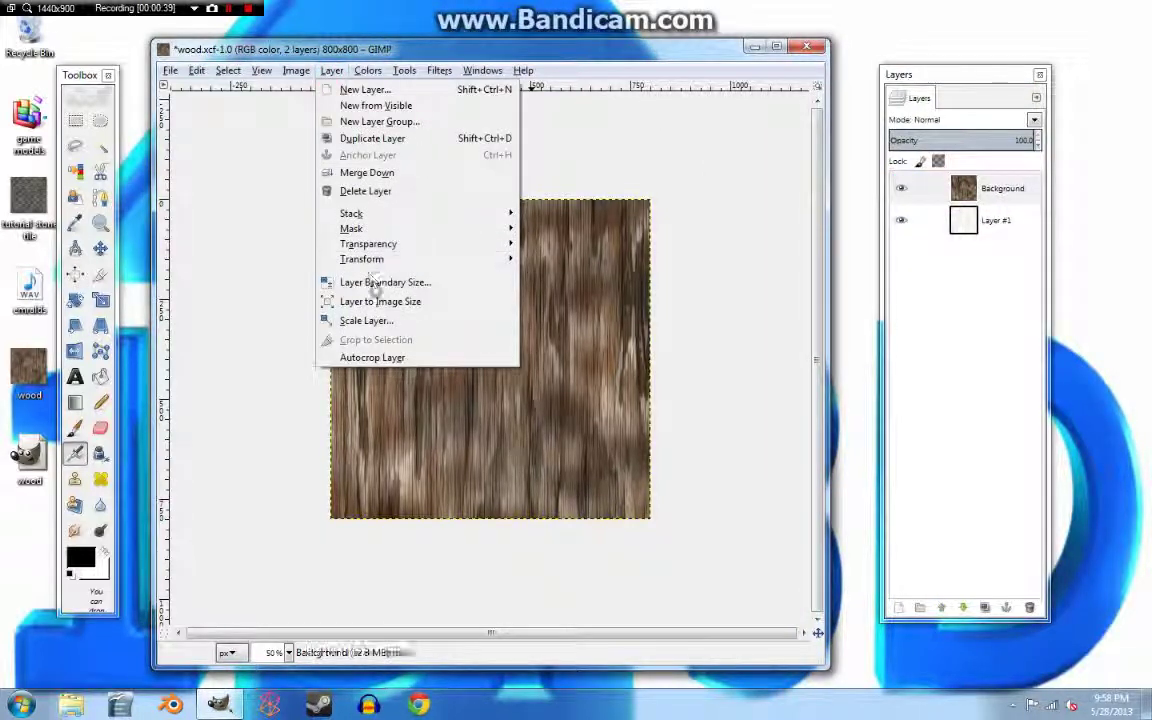
pyautogui.click(380, 325)
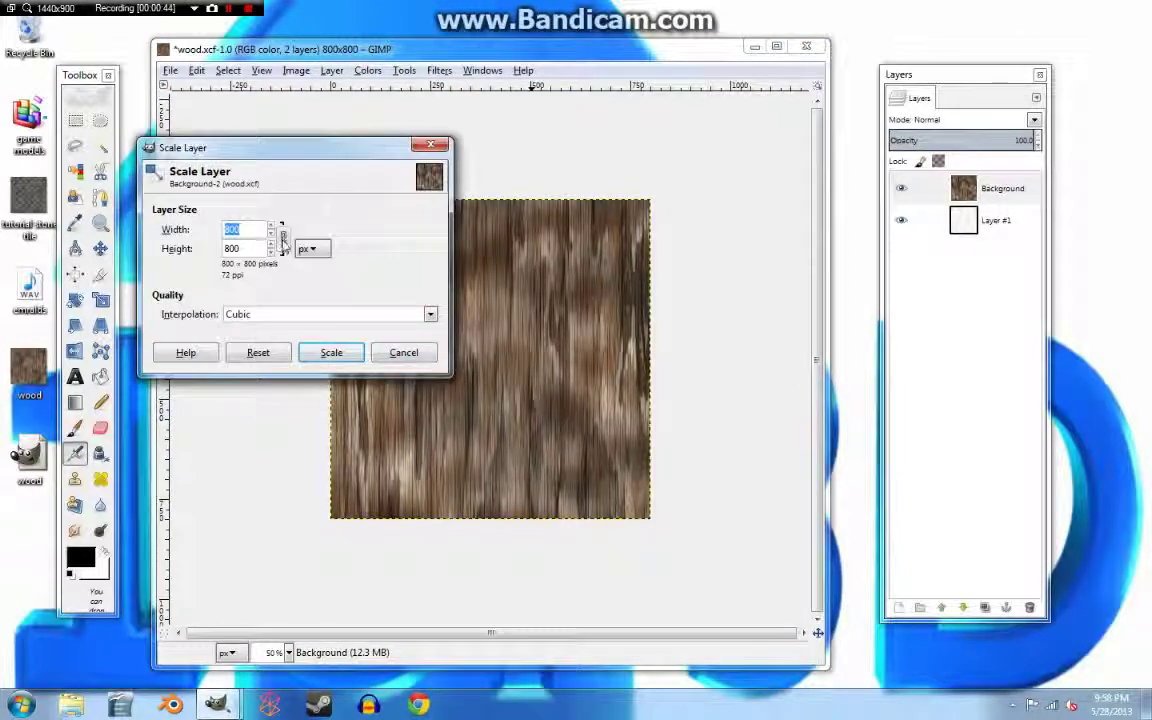
pyautogui.click(283, 240)
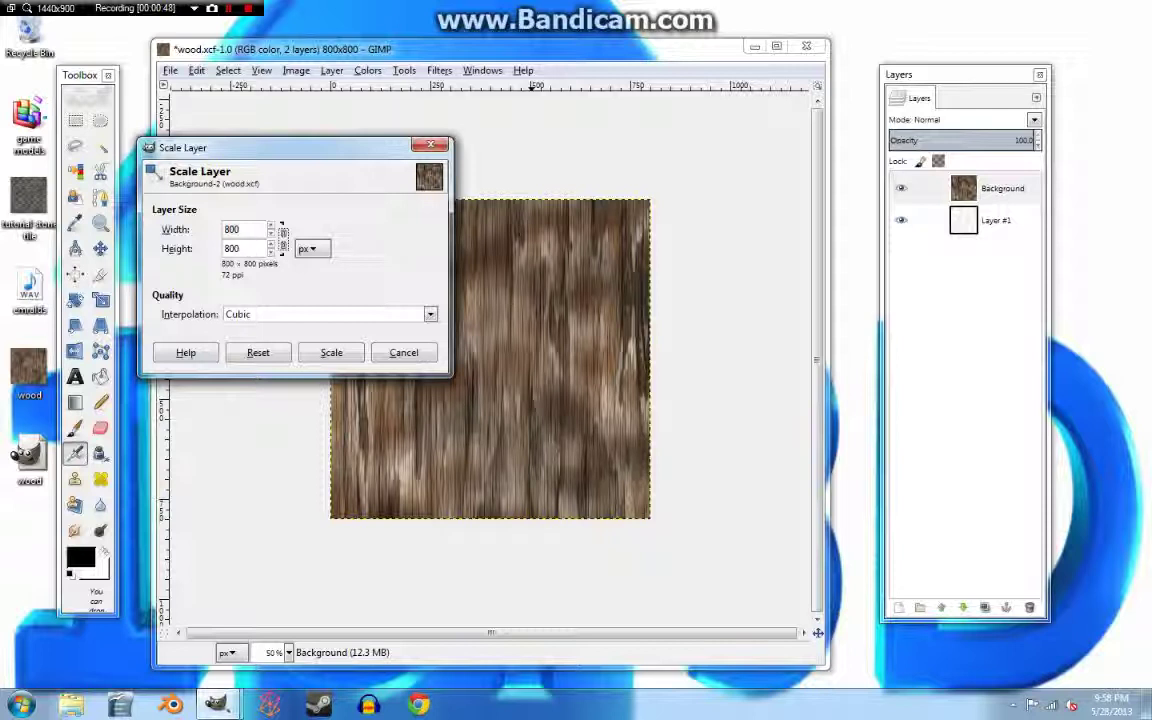
pyautogui.click(205, 229)
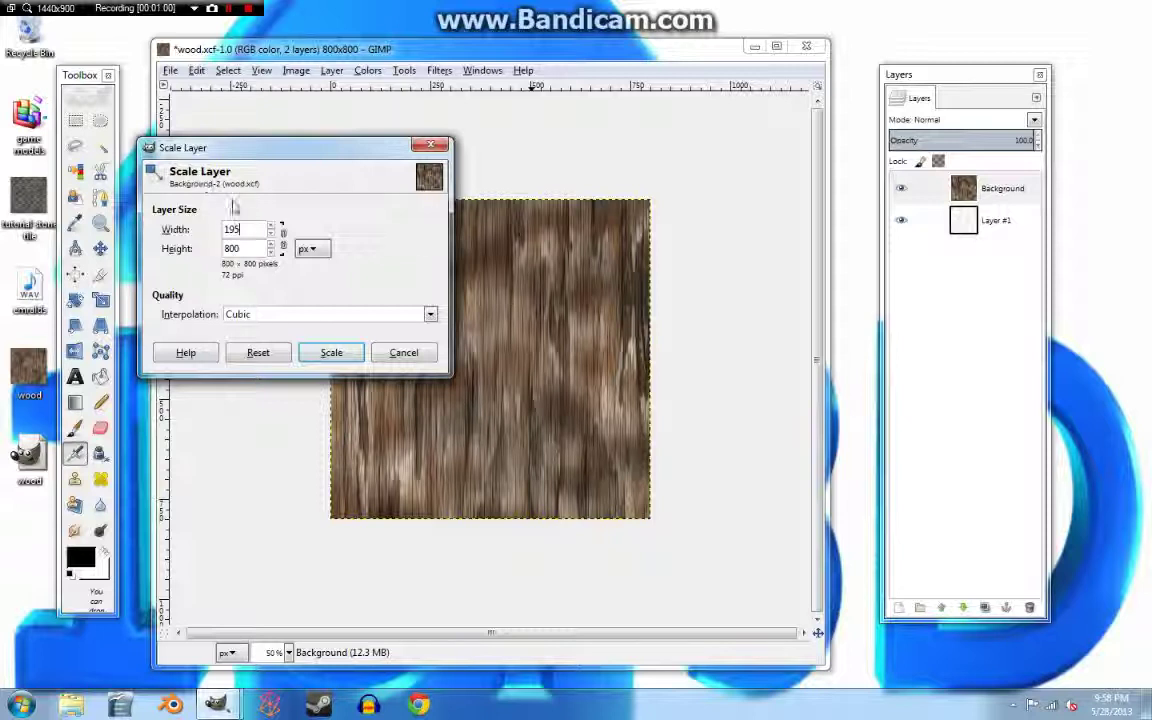
pyautogui.click(331, 354)
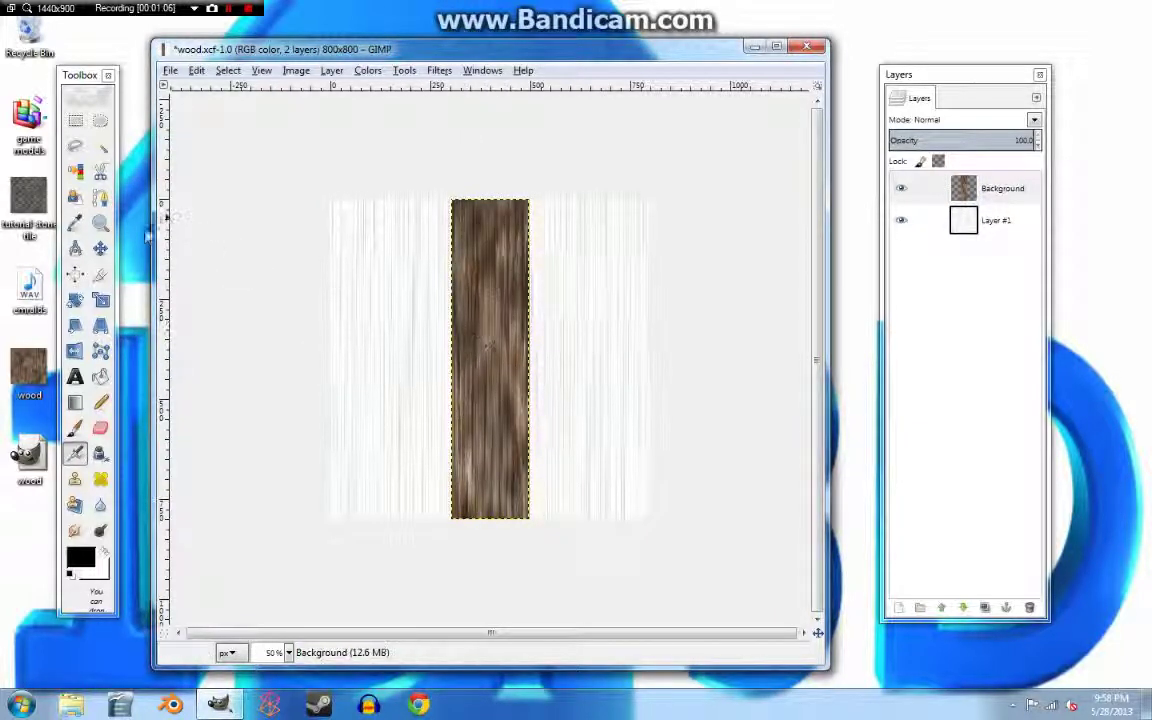
# Drag the narrow wood strip to the canvas's left edge with the Move tool.
pyautogui.click(100, 249)
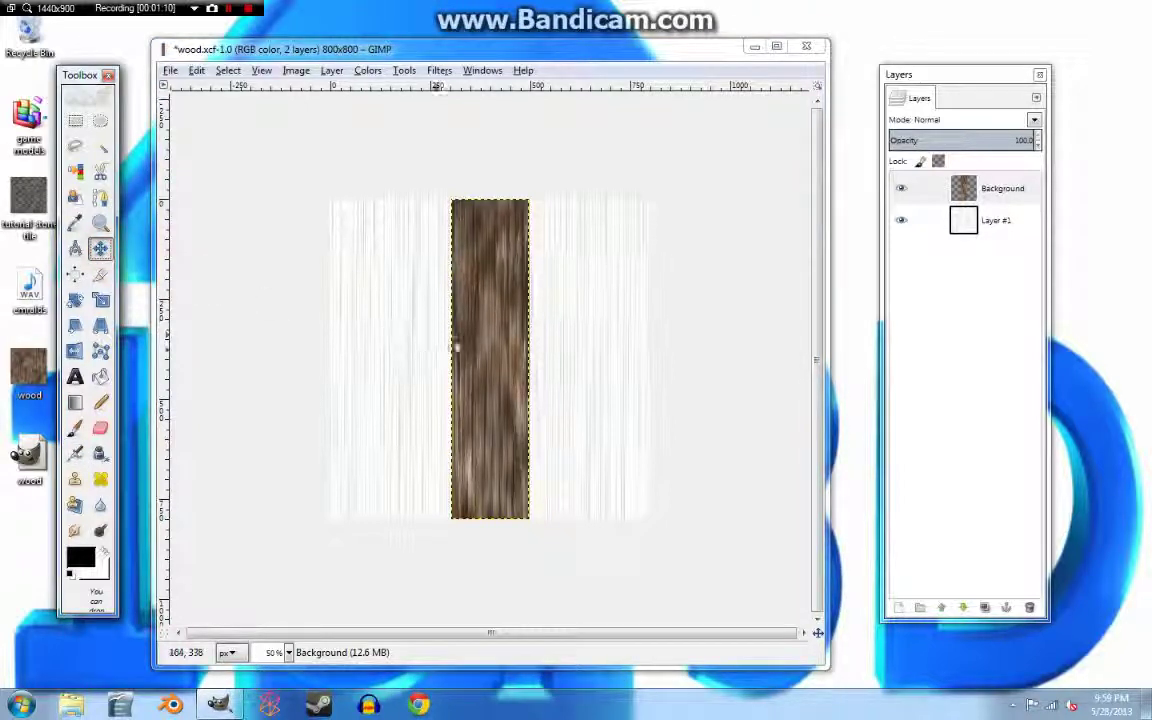
pyautogui.moveTo(490, 356); pyautogui.dragTo(381, 357)
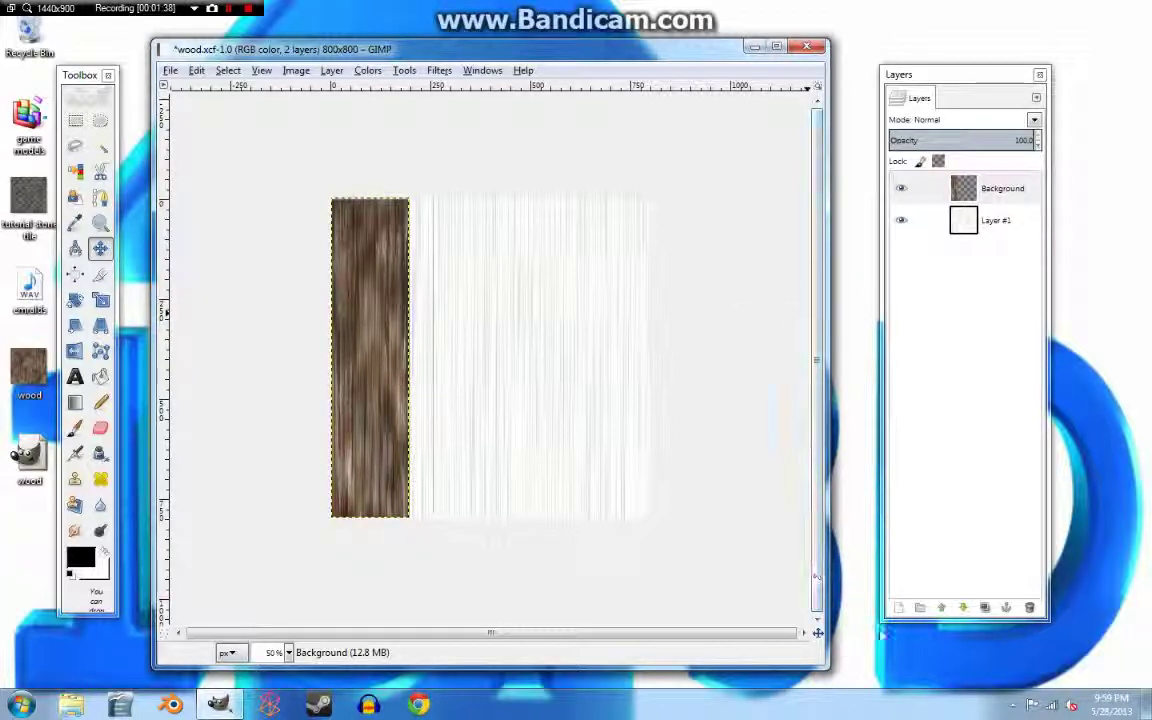
pyautogui.click(897, 609)
# Add a new layer, raise the light plank in the middle column, and hide Layer #1.
pyautogui.click(288, 417)
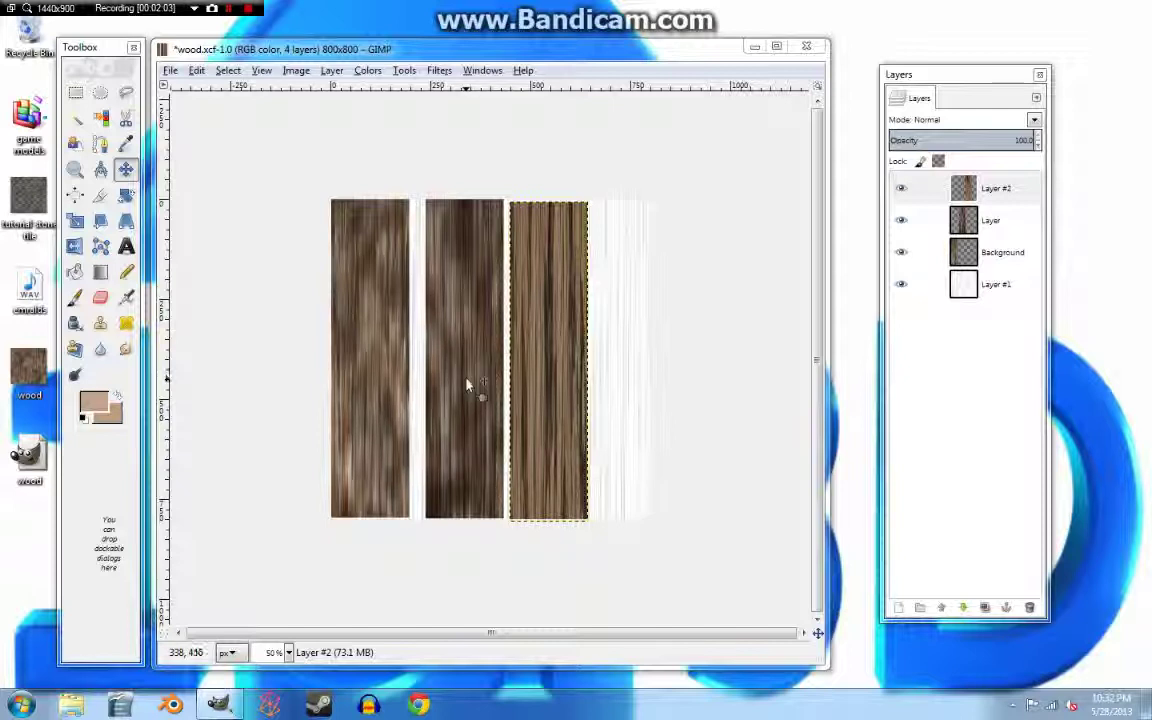
pyautogui.moveTo(546, 392); pyautogui.dragTo(604, 374)
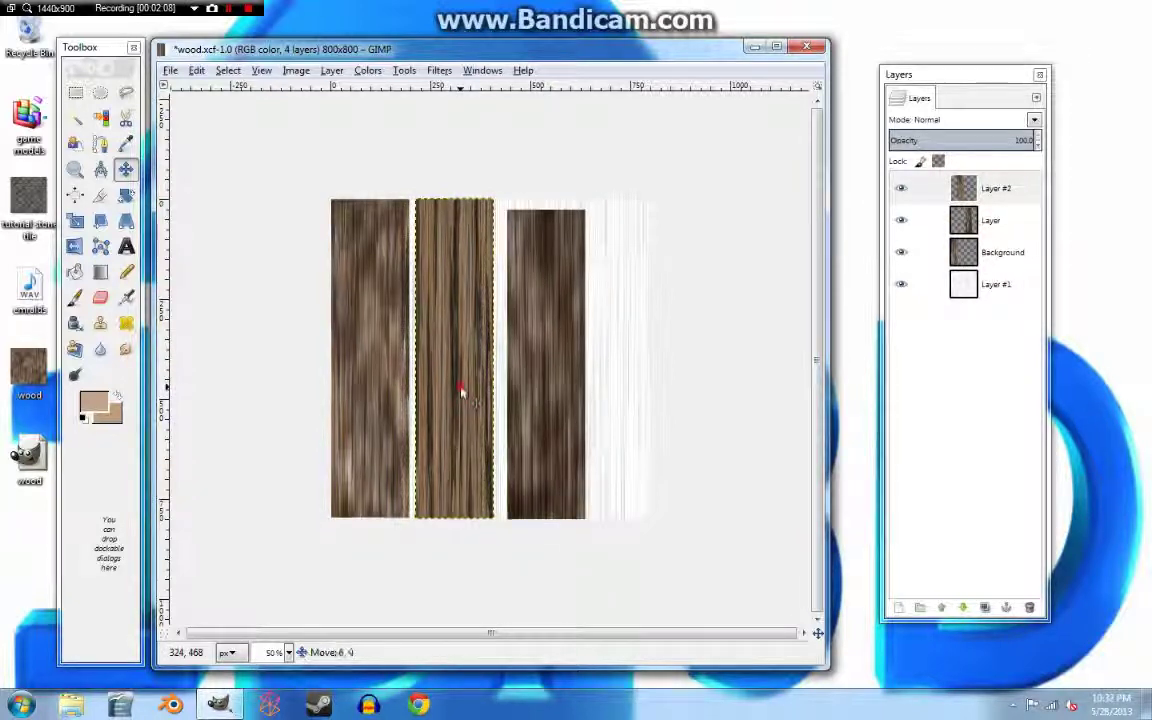
pyautogui.moveTo(463, 391); pyautogui.dragTo(563, 375)
pyautogui.moveTo(437, 373); pyautogui.dragTo(438, 205)
pyautogui.click(901, 285)
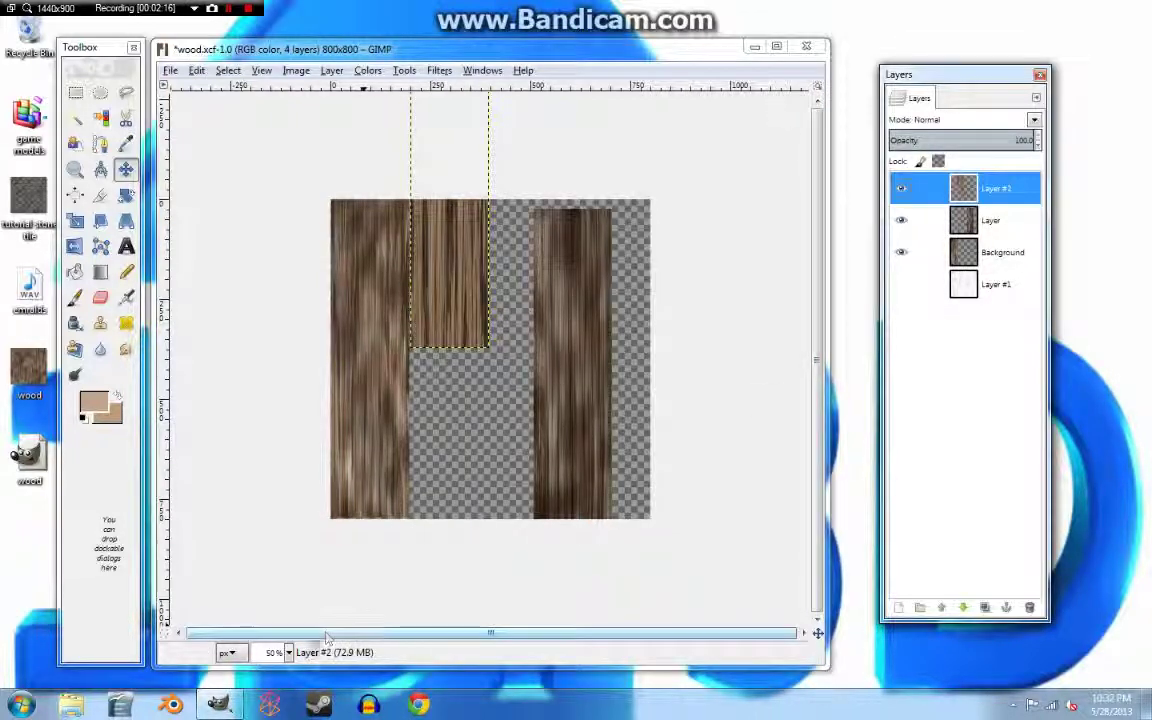
# At 100 % zoom, tuck the dark plank under the light one, then duplicate the light plank.
pyautogui.click(288, 652)
pyautogui.click(690, 385)
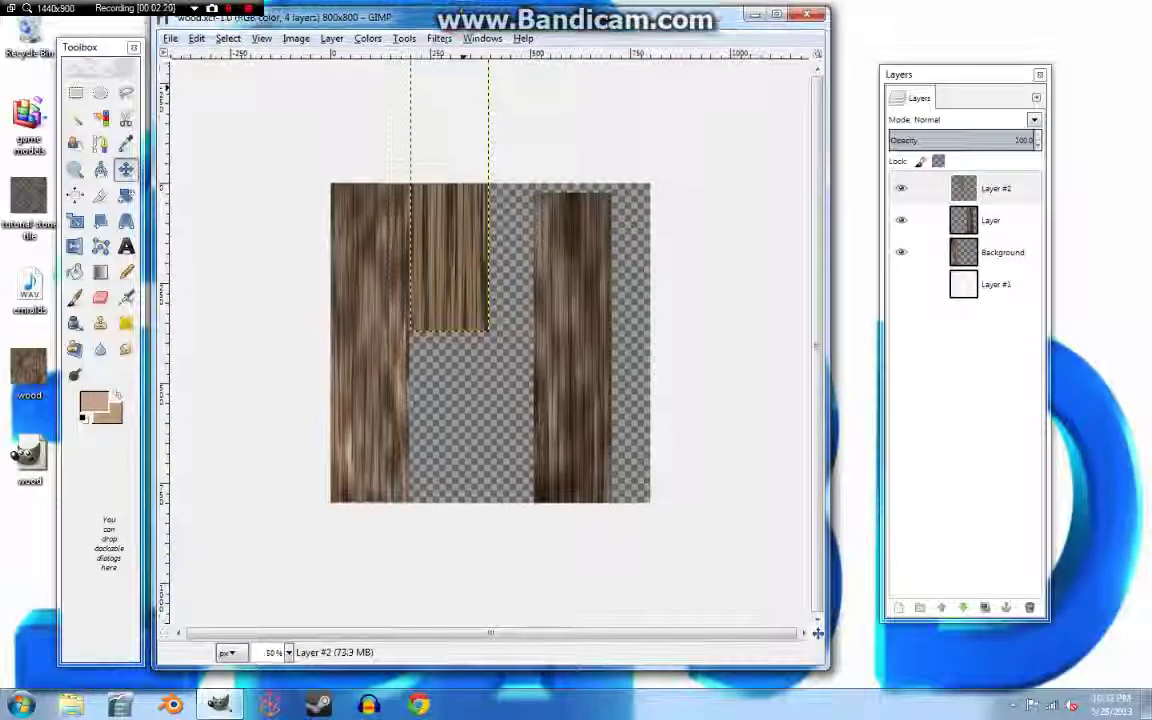
pyautogui.click(288, 652)
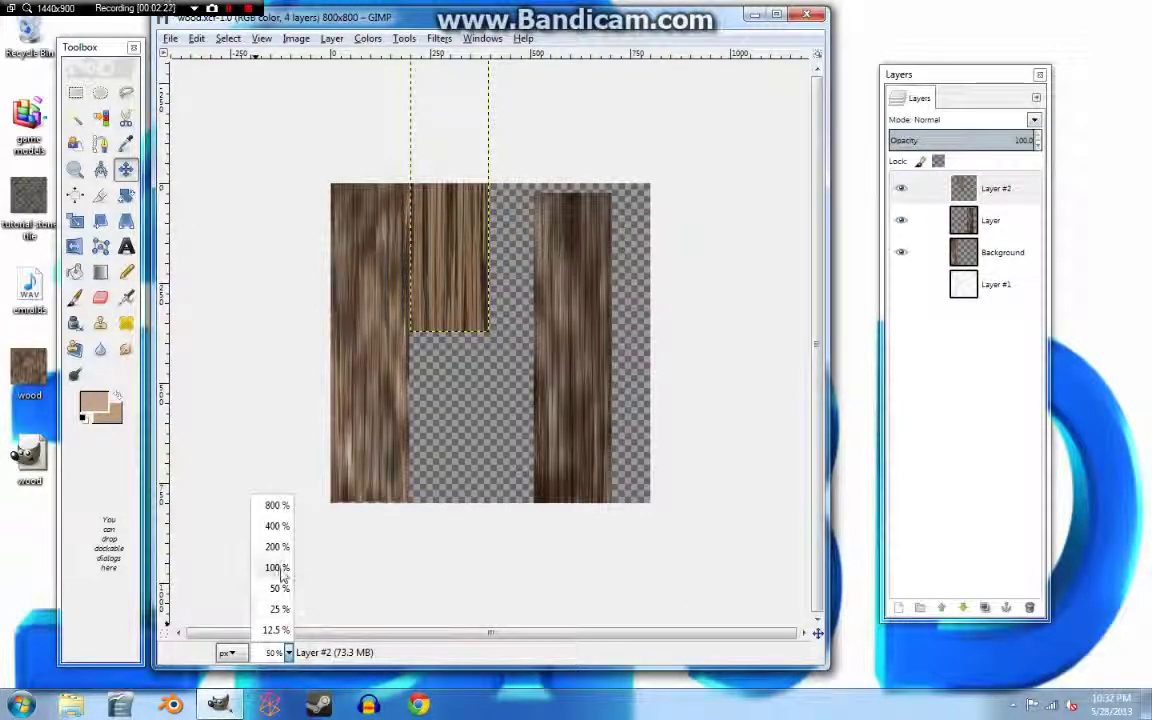
pyautogui.click(274, 563)
pyautogui.moveTo(583, 323); pyautogui.dragTo(389, 555)
pyautogui.scroll(-2, 389, 556)
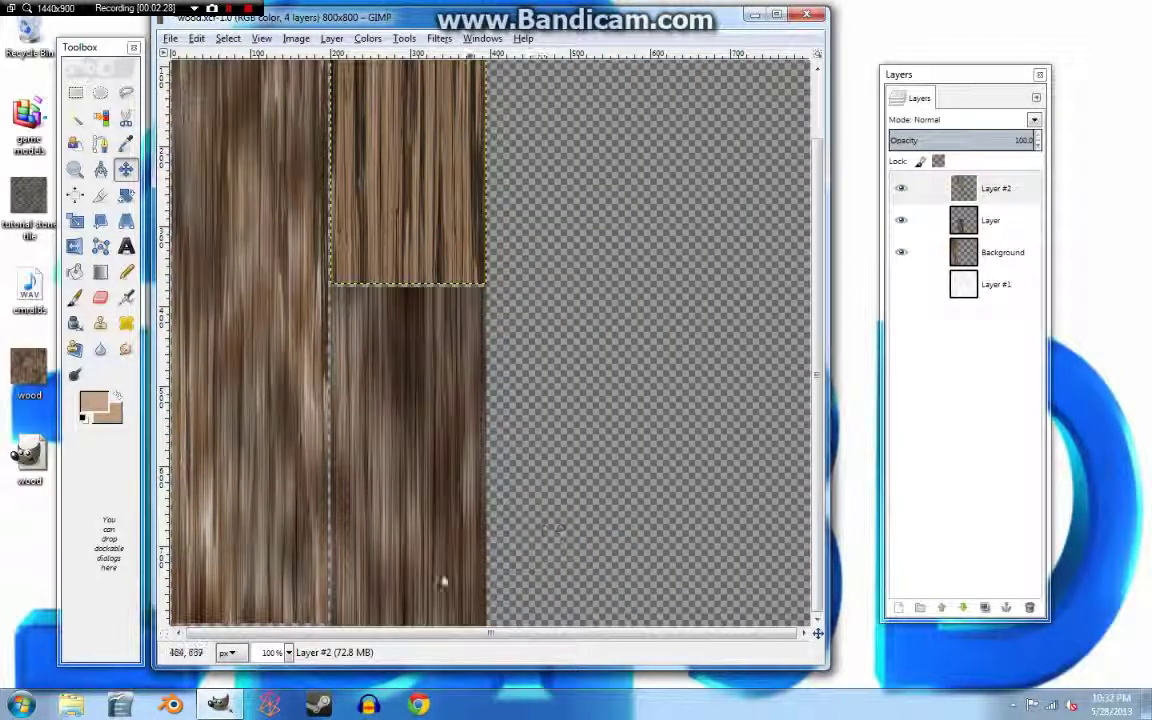
pyautogui.click(288, 652)
pyautogui.click(278, 589)
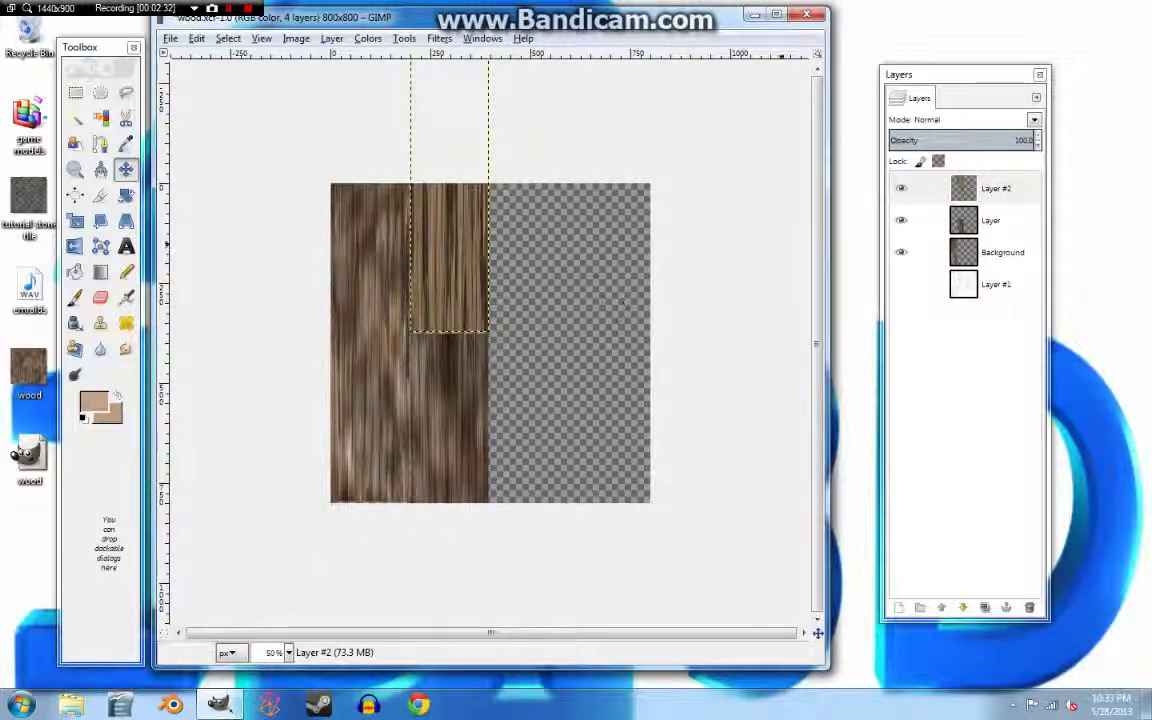
pyautogui.click(986, 608)
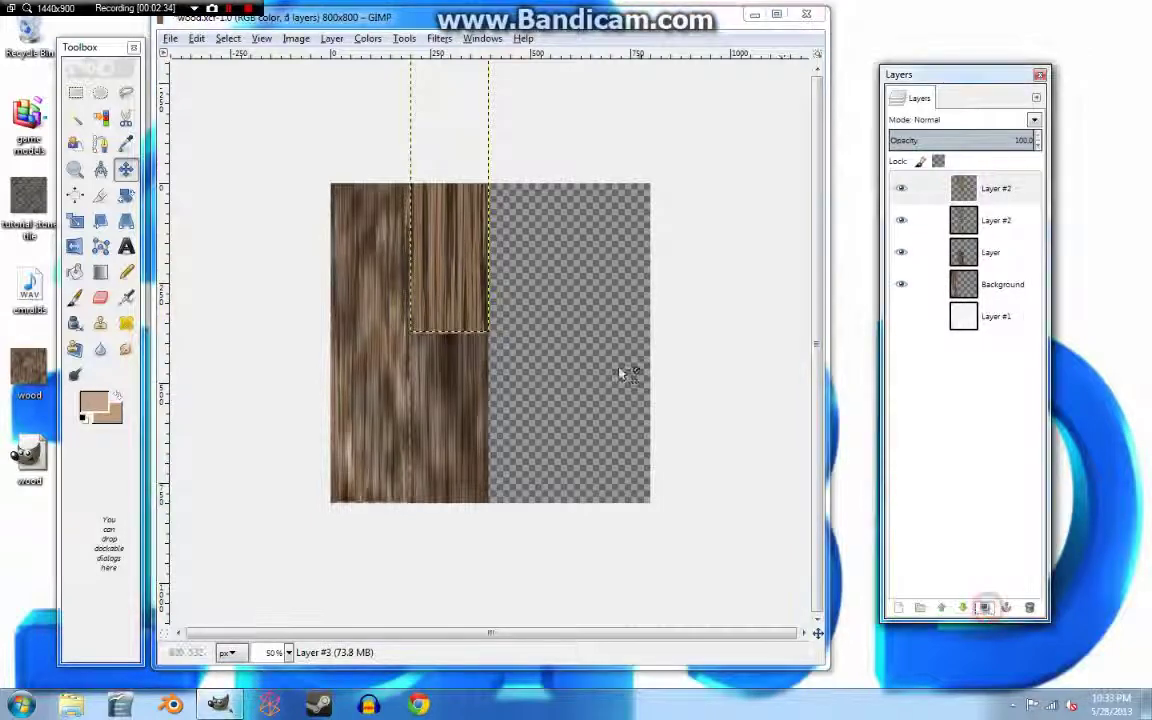
# Move the light plank duplicate into the right column and flip it horizontally.
pyautogui.moveTo(463, 283); pyautogui.dragTo(538, 460)
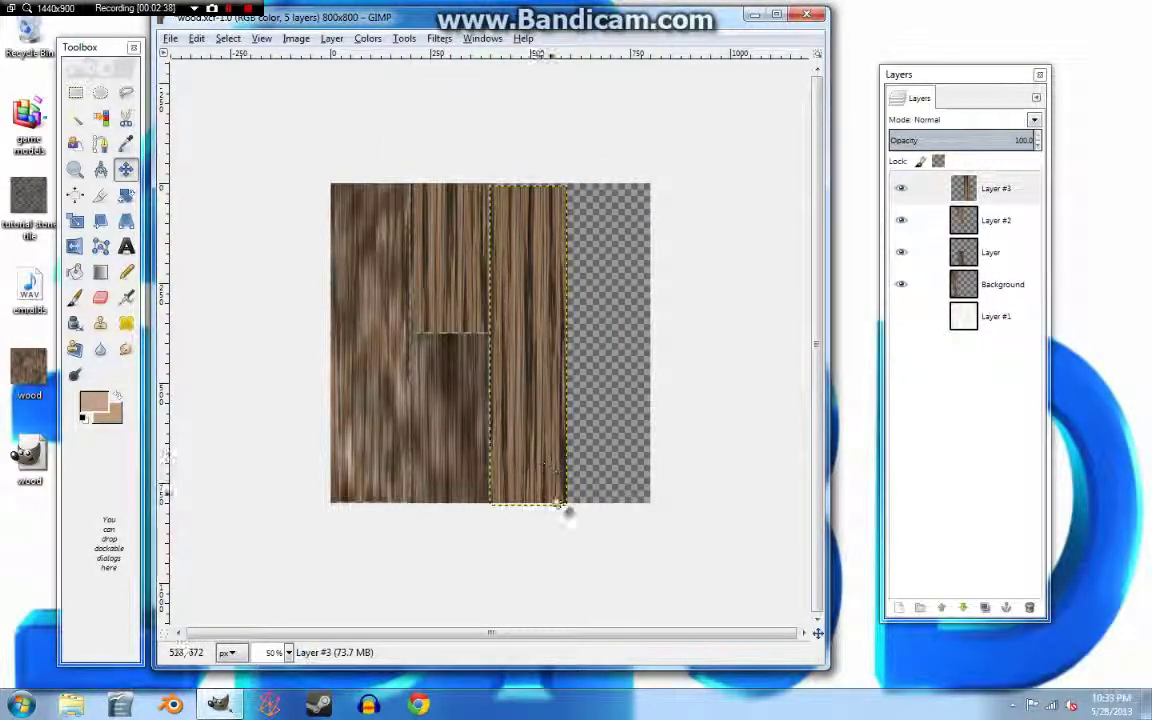
pyautogui.click(331, 39)
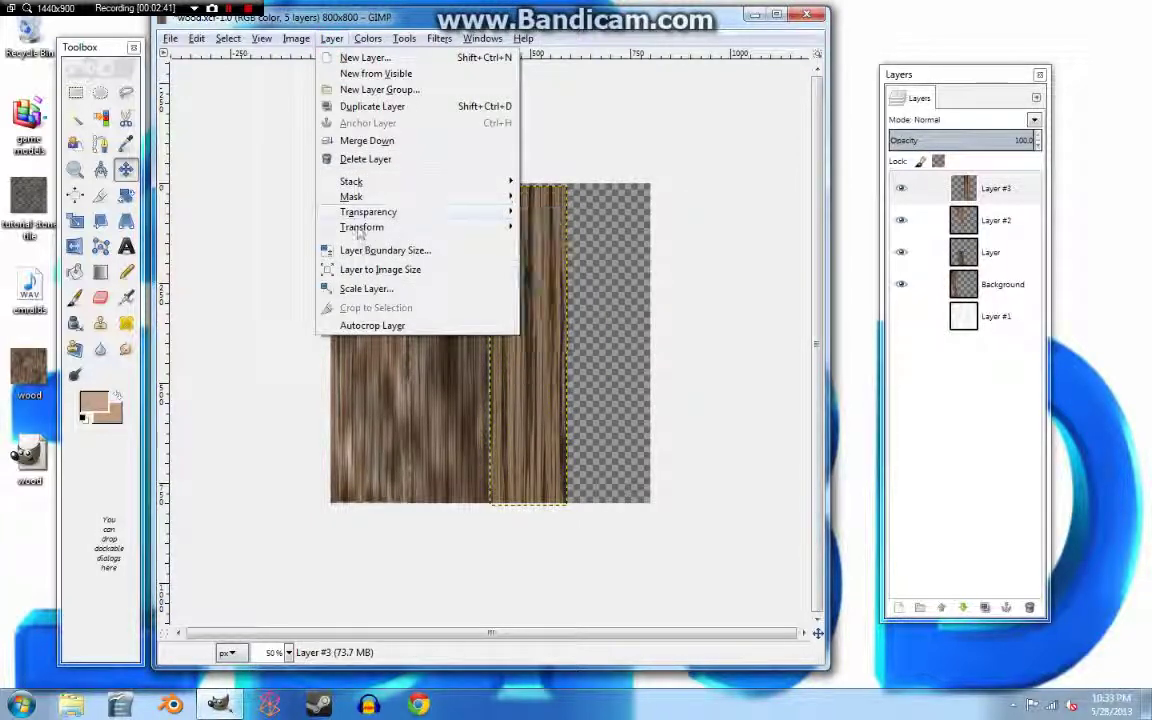
pyautogui.moveTo(360, 228)
pyautogui.click(577, 228)
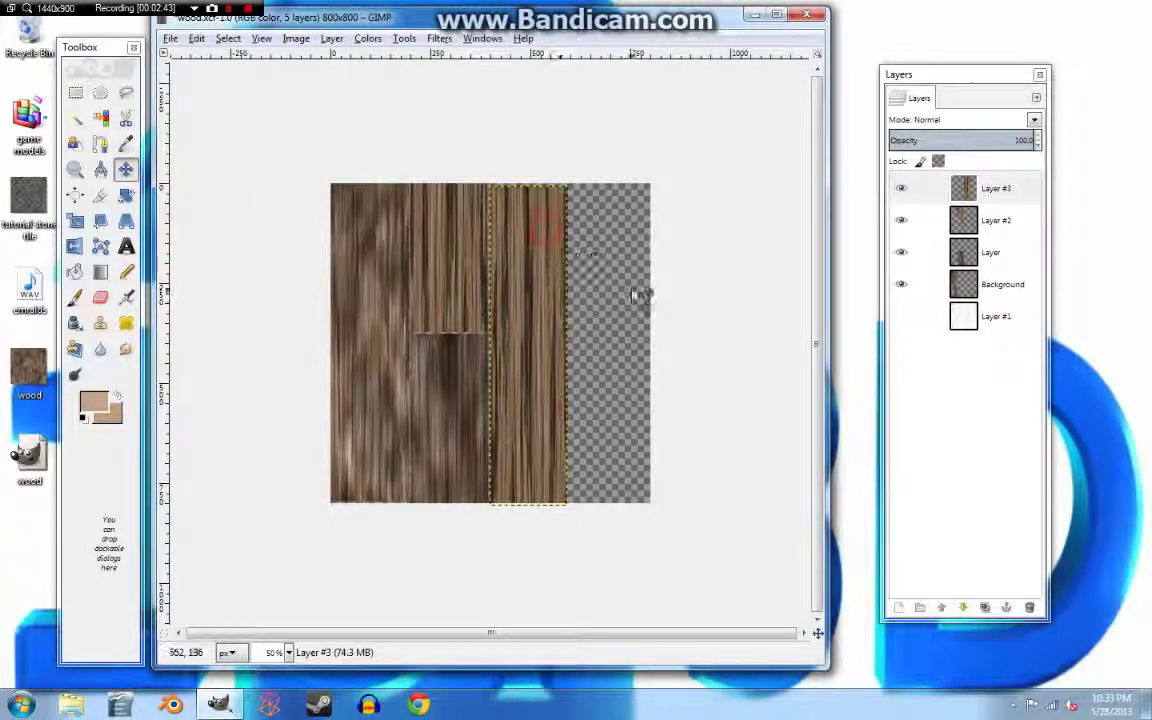
pyautogui.rightClick(390, 535)
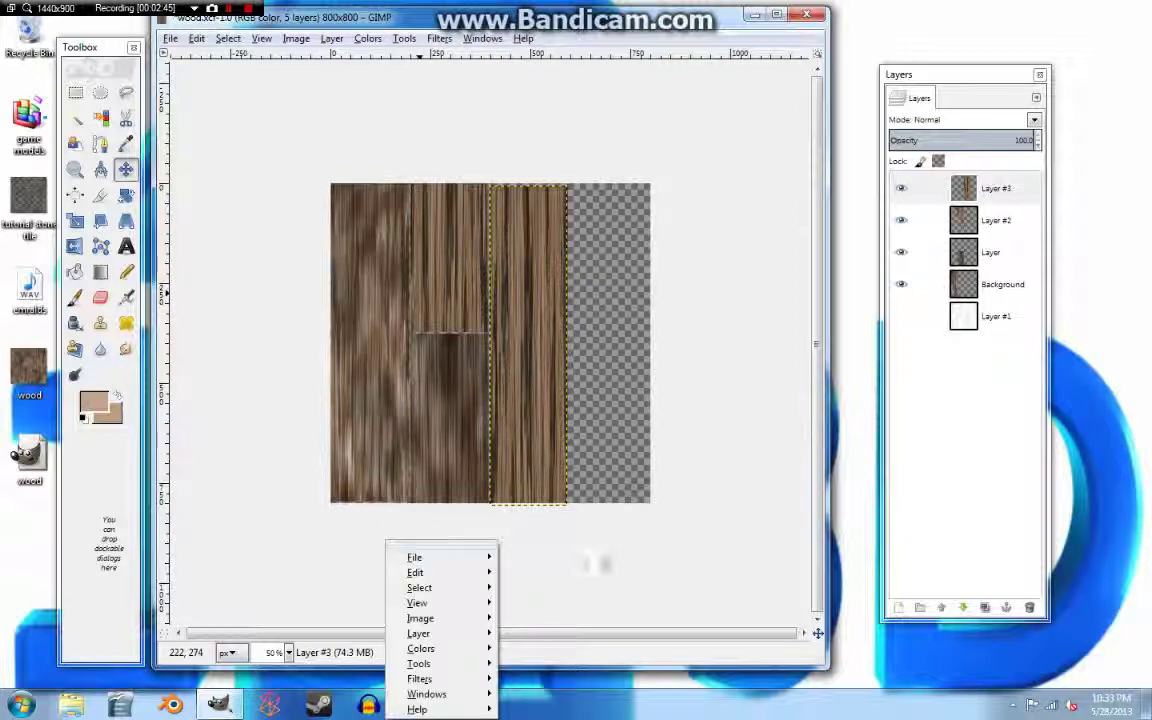
pyautogui.click(612, 571)
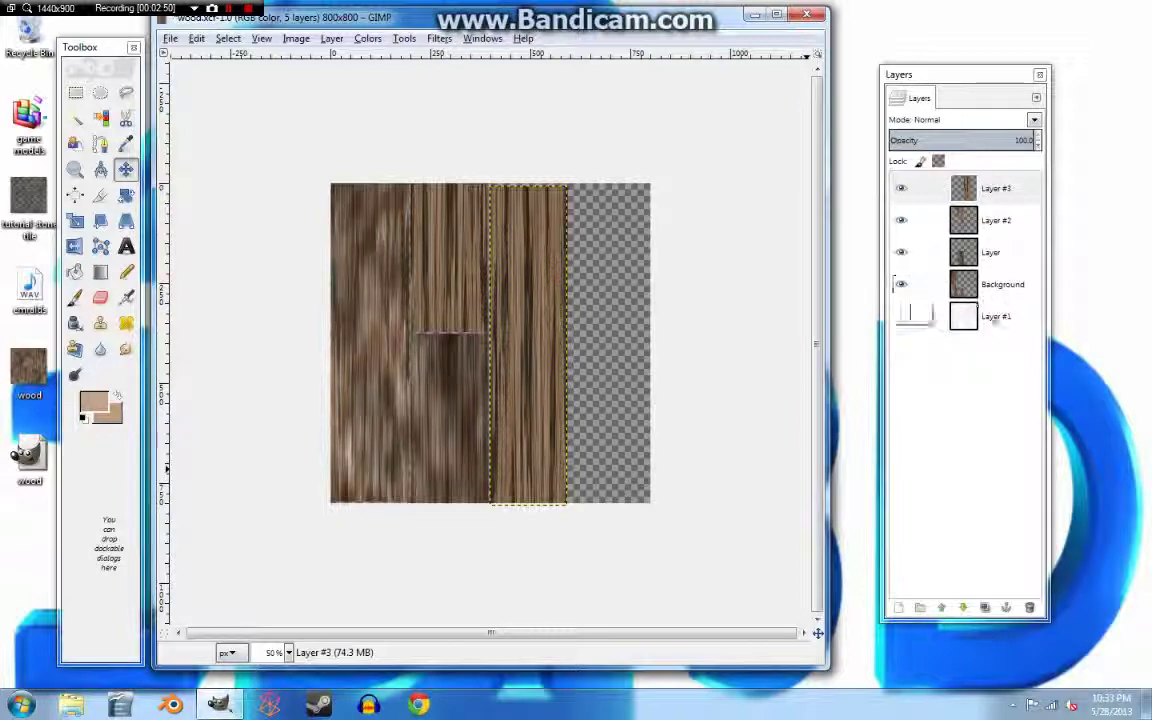
# Duplicate the leftmost Background plank and place the copy atop the right column.
pyautogui.click(990, 285)
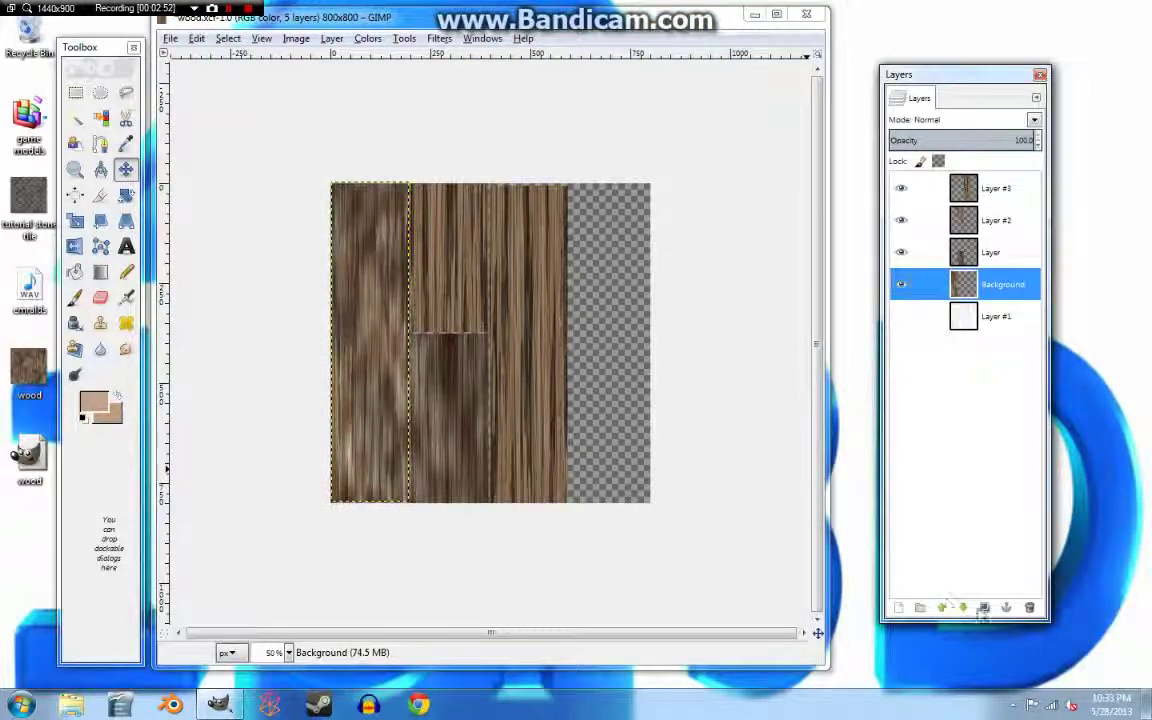
pyautogui.click(983, 608)
pyautogui.moveTo(398, 396); pyautogui.dragTo(620, 230)
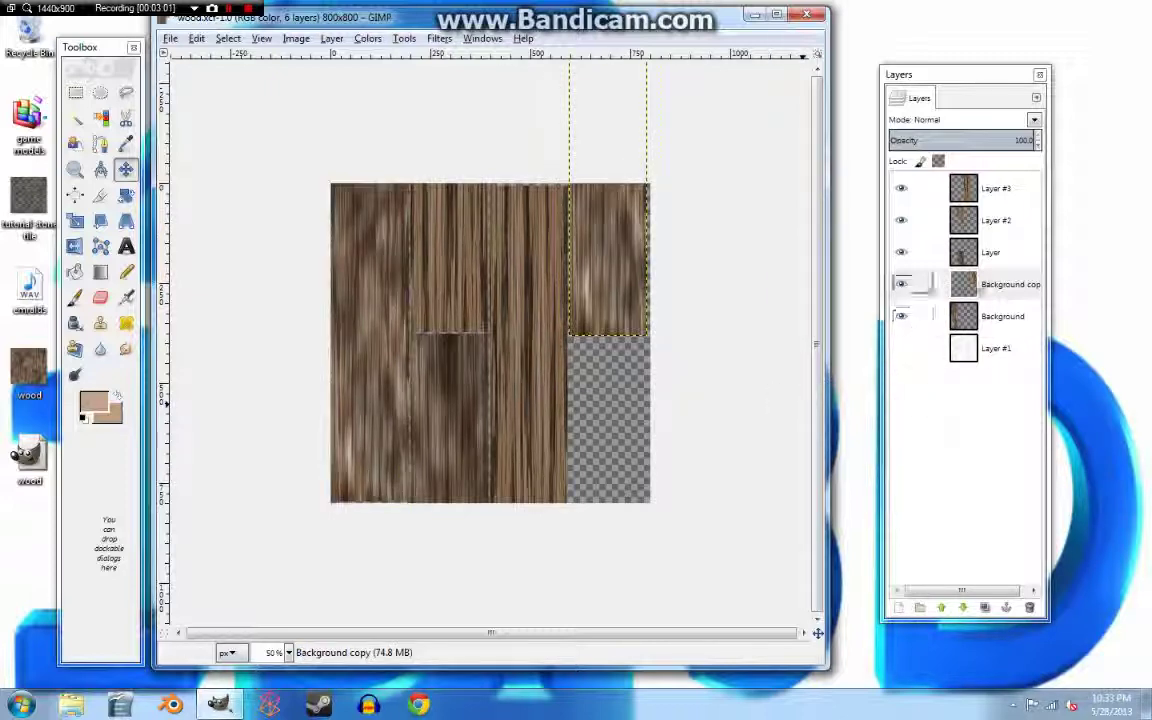
# Duplicate the short lower plank and place the copy in the lower-right gap.
pyautogui.click(990, 252)
pyautogui.click(984, 607)
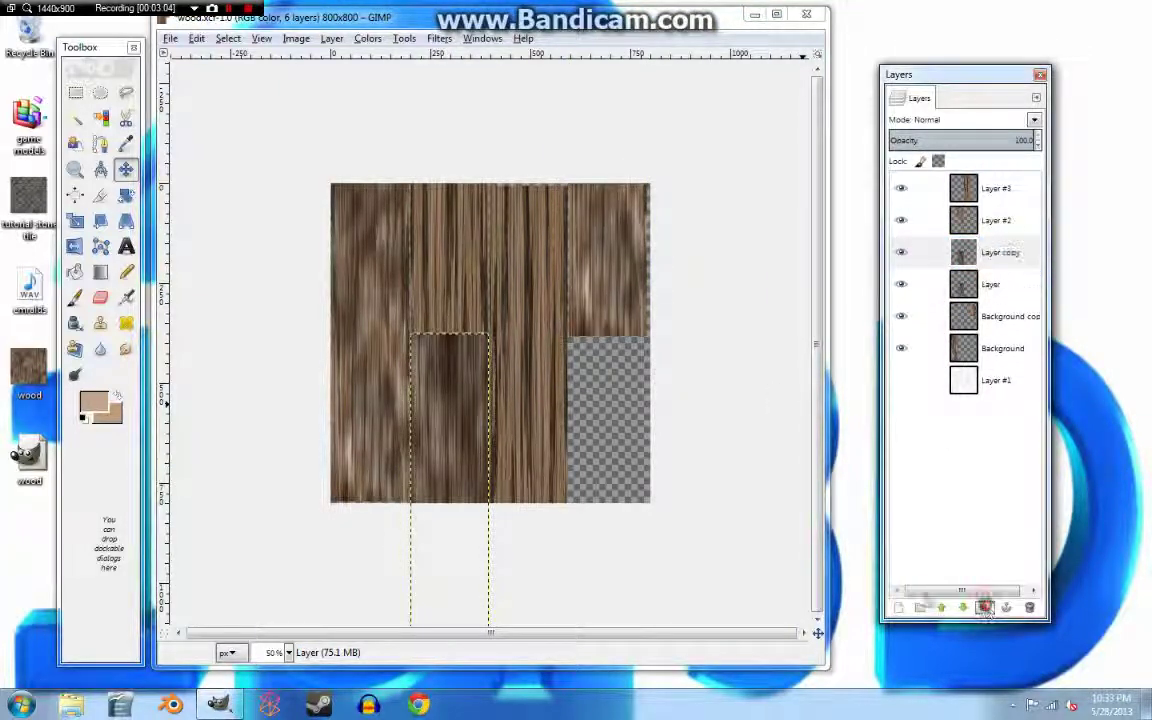
pyautogui.moveTo(476, 427); pyautogui.dragTo(618, 425)
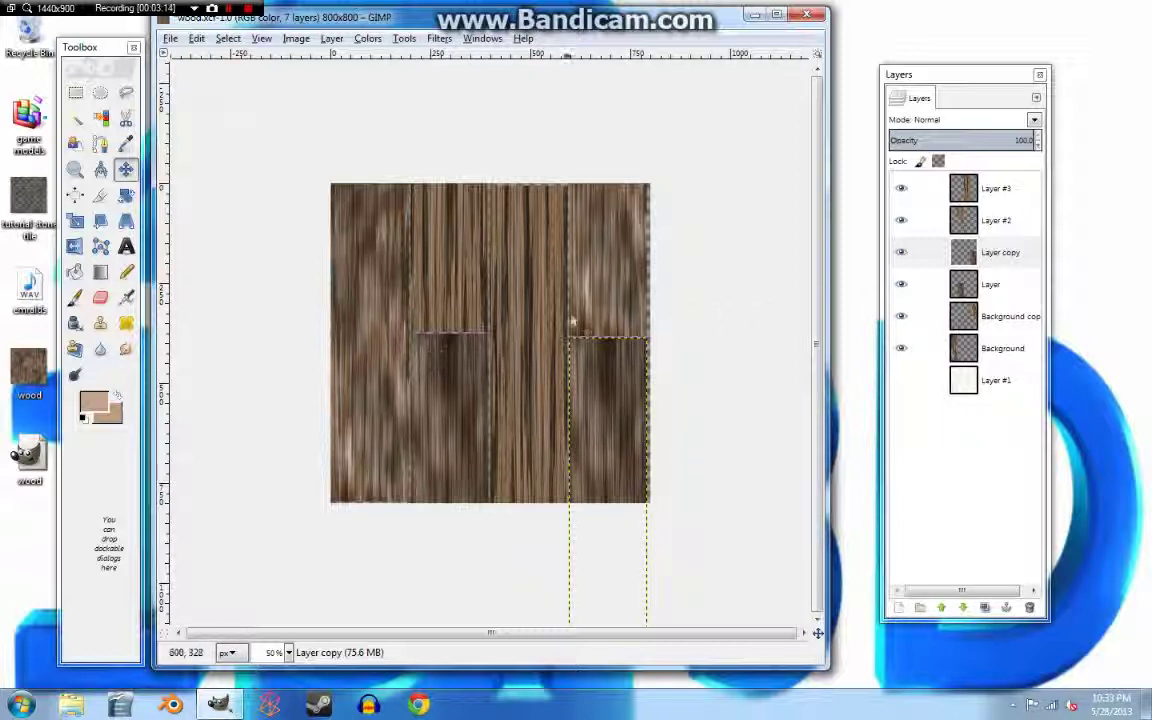
# Nudge the right-column, middle and leftmost planks so their edges line up.
pyautogui.moveTo(591, 311); pyautogui.dragTo(594, 311)
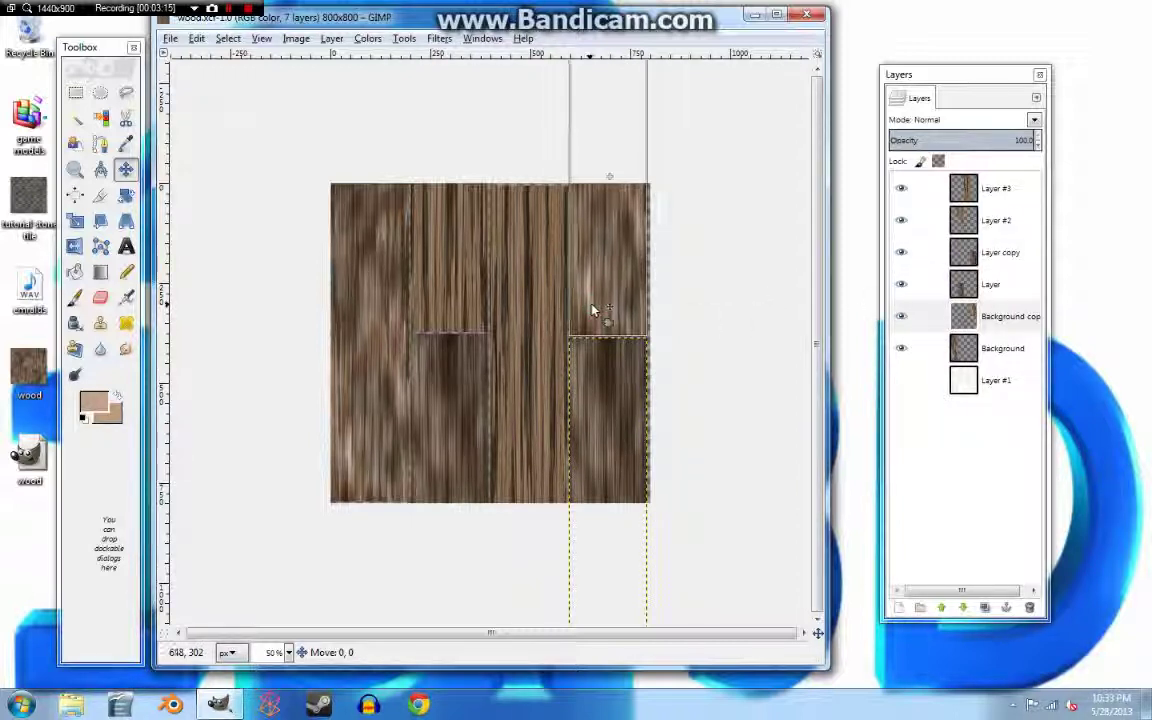
pyautogui.click(589, 321)
pyautogui.moveTo(604, 386); pyautogui.dragTo(540, 373)
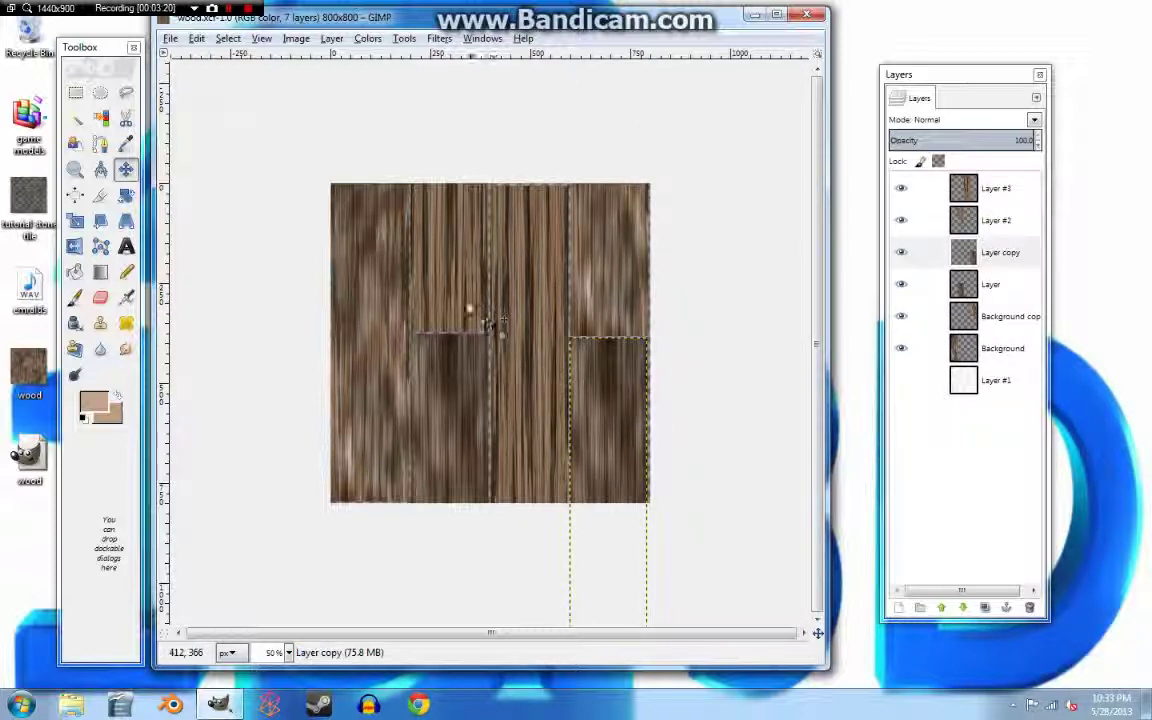
pyautogui.moveTo(453, 301); pyautogui.dragTo(455, 303)
pyautogui.moveTo(375, 324); pyautogui.dragTo(375, 328)
pyautogui.click(460, 407)
pyautogui.click(458, 406)
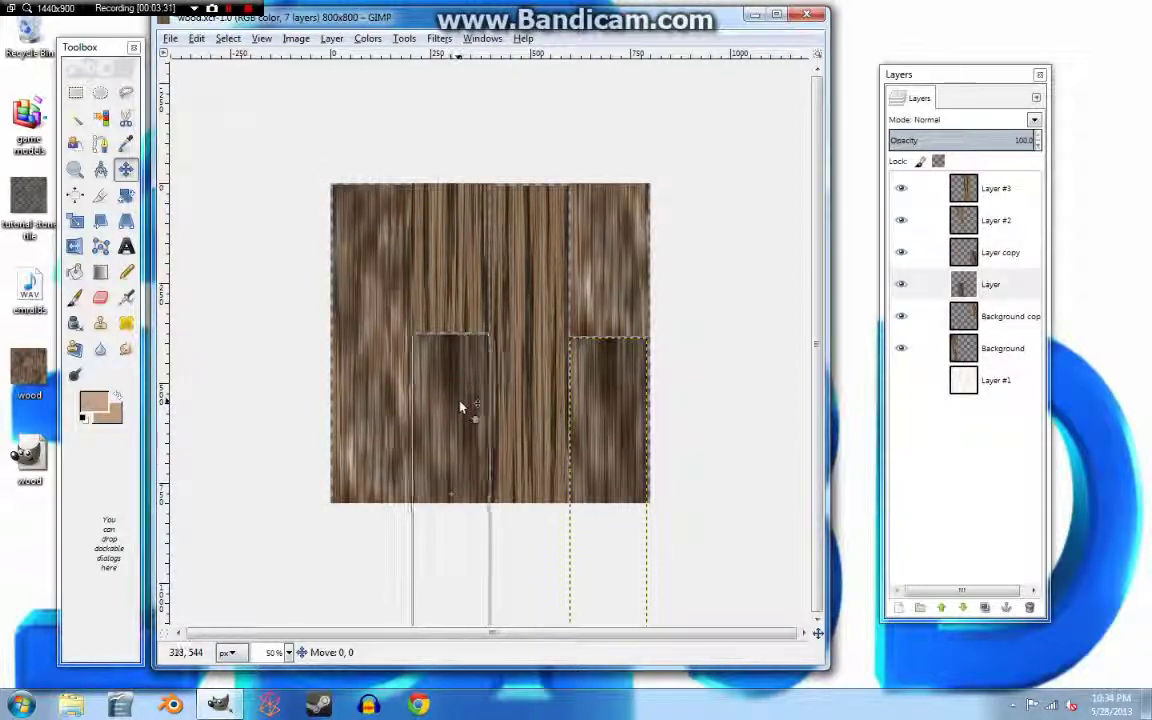
pyautogui.click(468, 425)
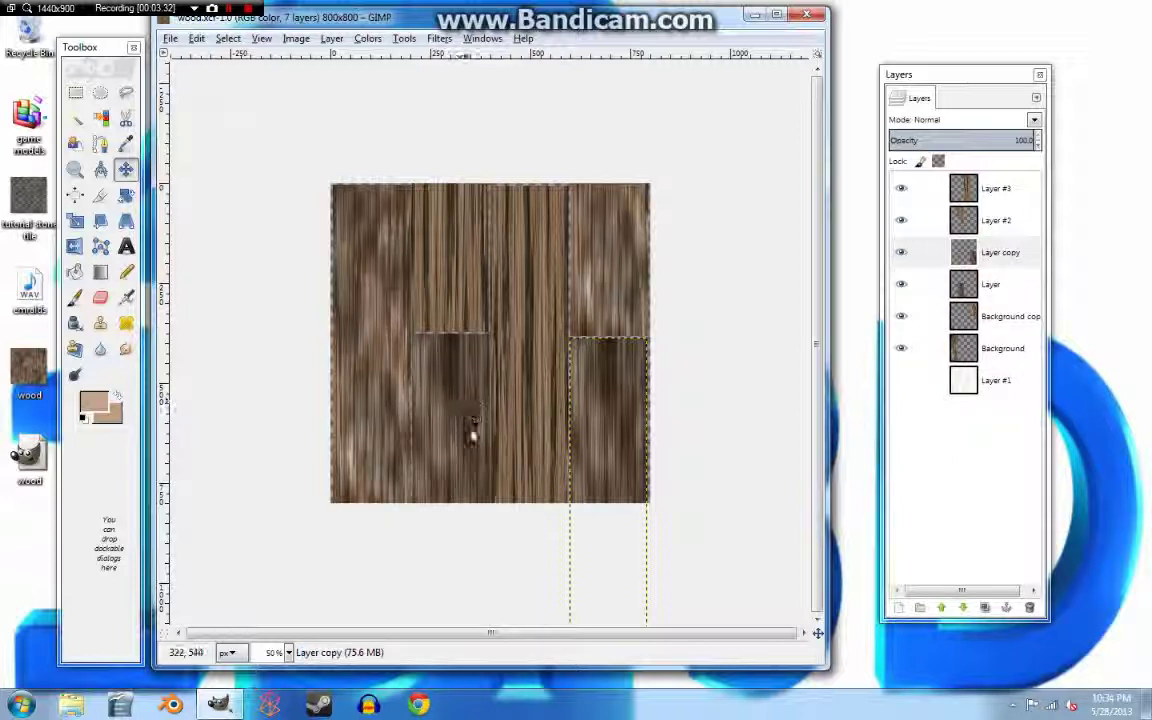
pyautogui.click(591, 434)
pyautogui.moveTo(591, 434); pyautogui.dragTo(592, 432)
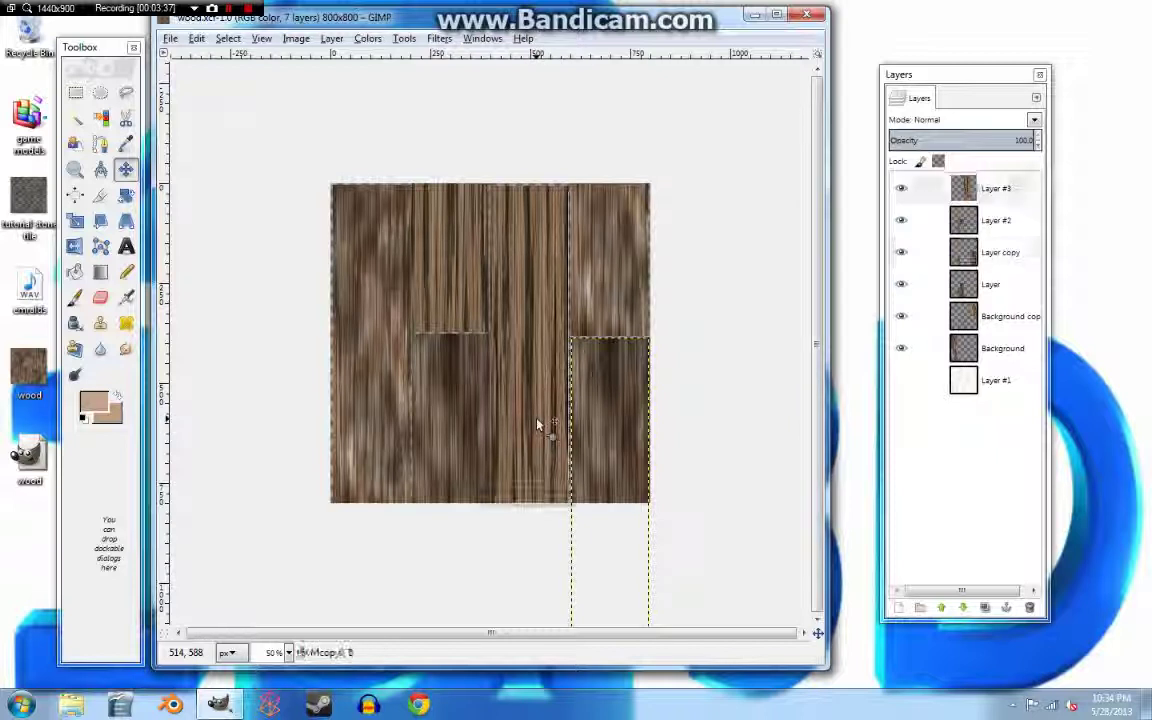
# Fine-tune the upper-right and middle planks and centre the long plank.
pyautogui.click(593, 301)
pyautogui.moveTo(593, 301); pyautogui.dragTo(587, 303)
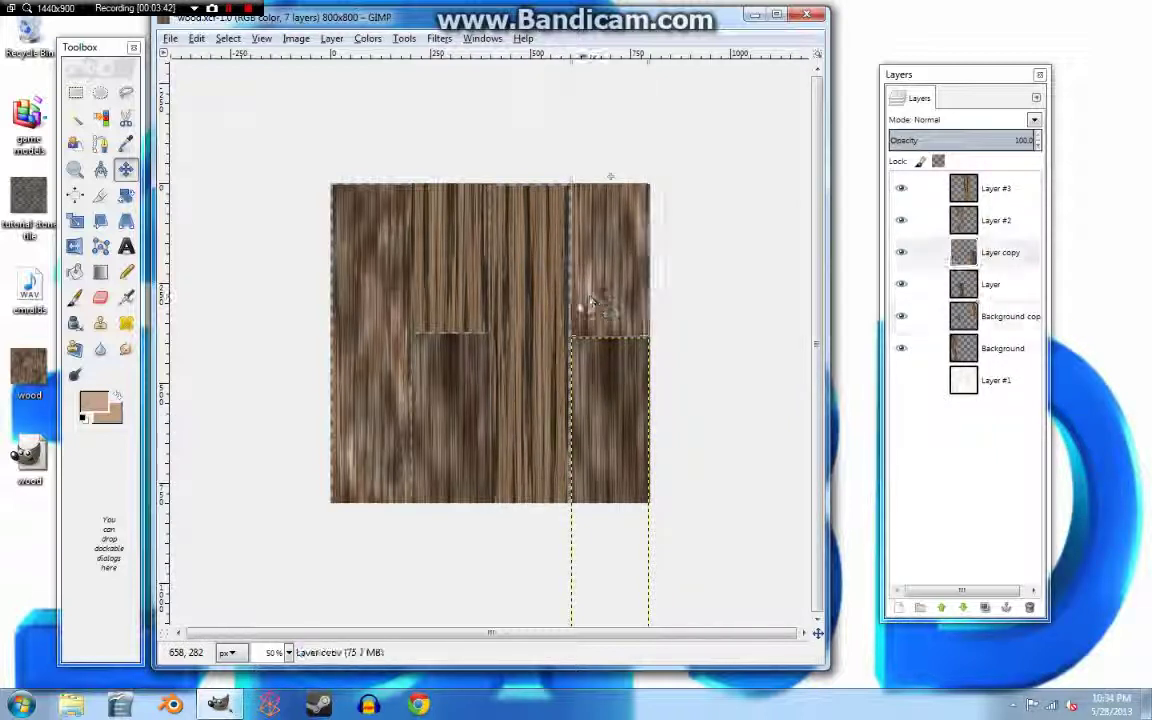
pyautogui.moveTo(534, 332); pyautogui.dragTo(540, 329)
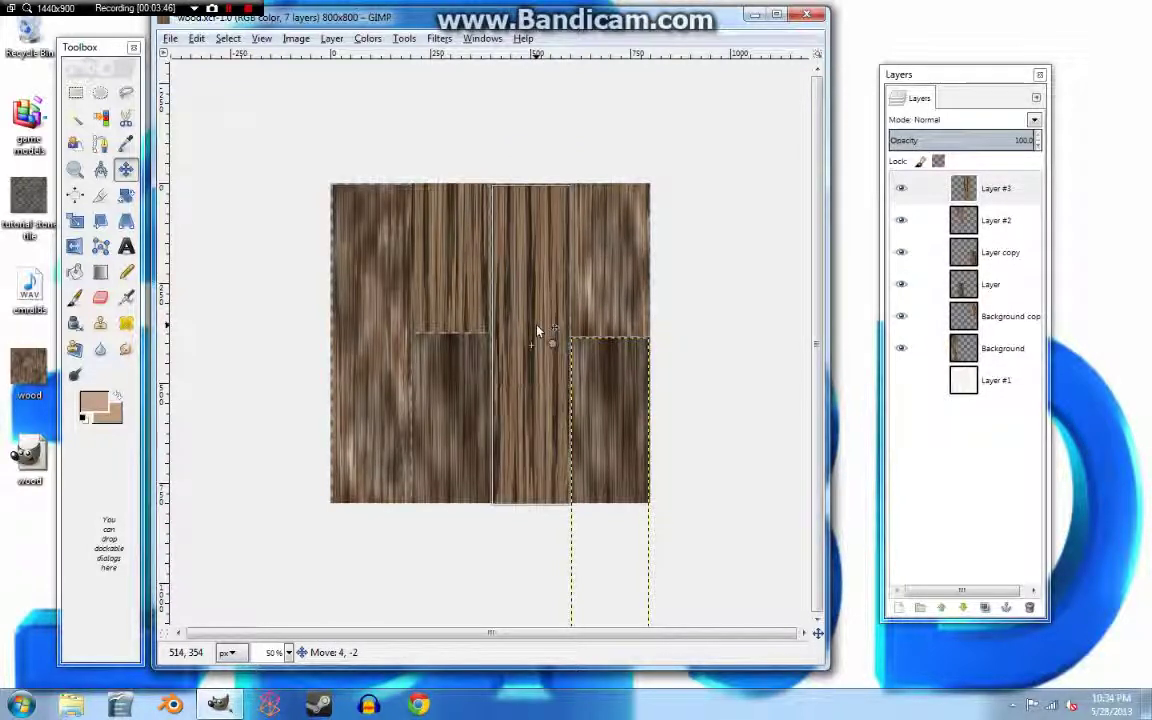
pyautogui.click(467, 303)
pyautogui.moveTo(467, 303); pyautogui.dragTo(467, 298)
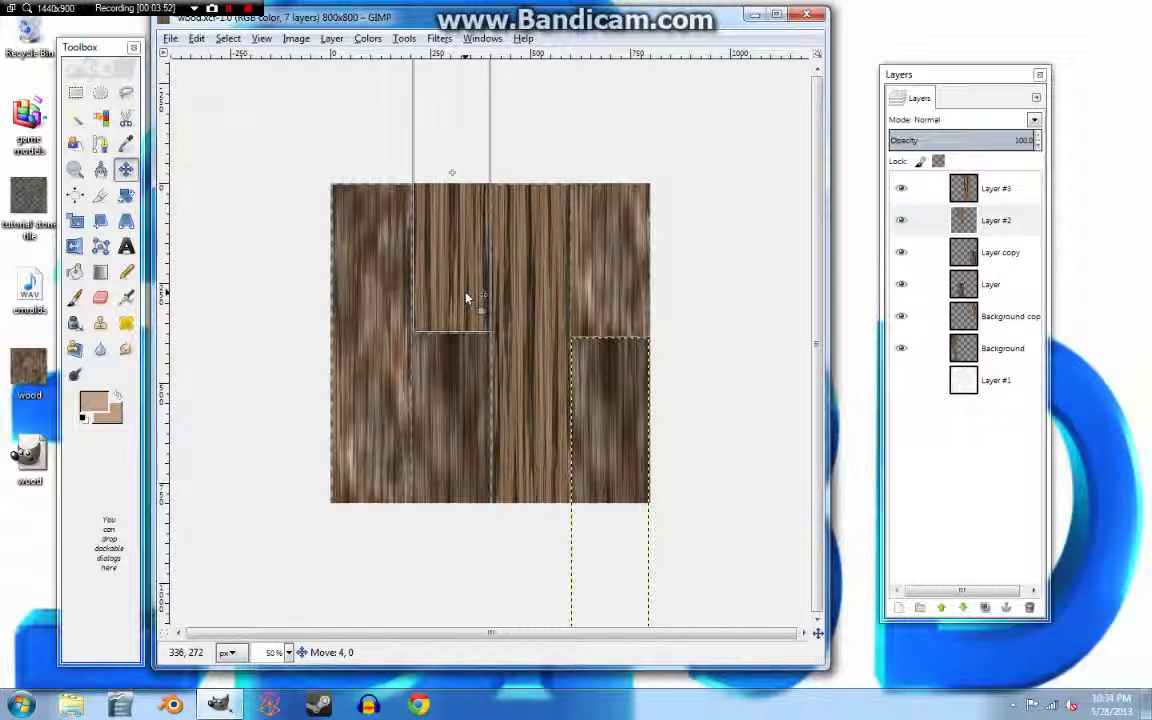
pyautogui.click(455, 386)
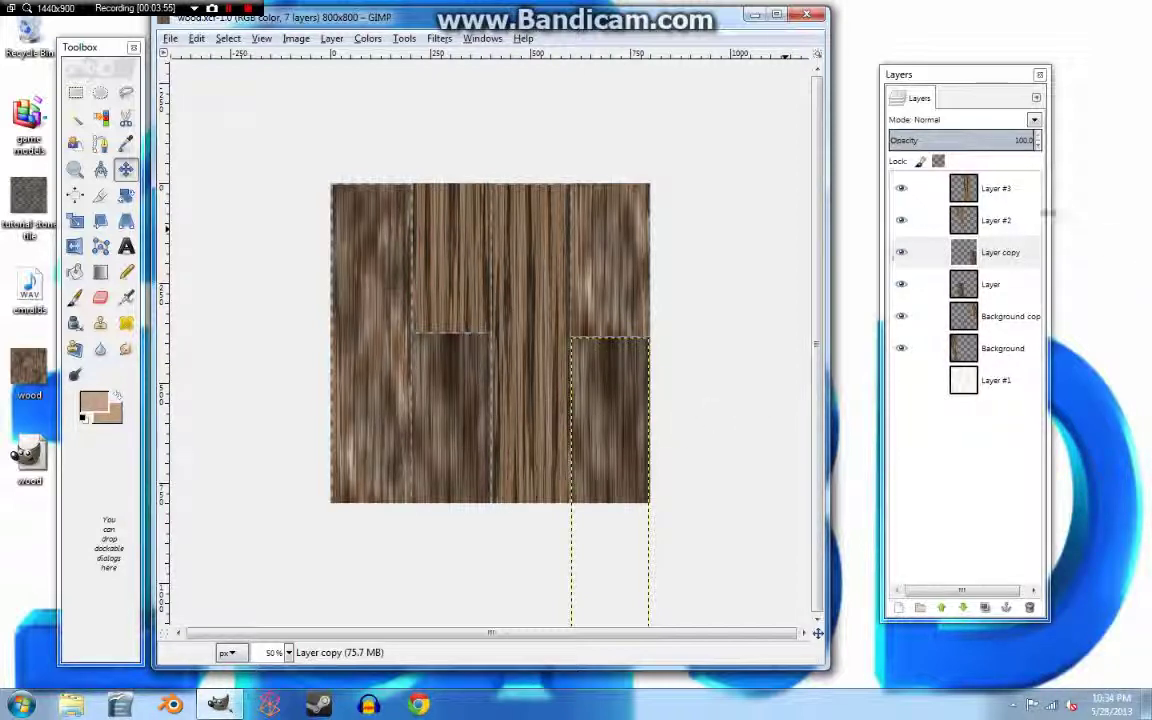
pyautogui.click(920, 188)
pyautogui.moveTo(516, 405); pyautogui.dragTo(437, 250)
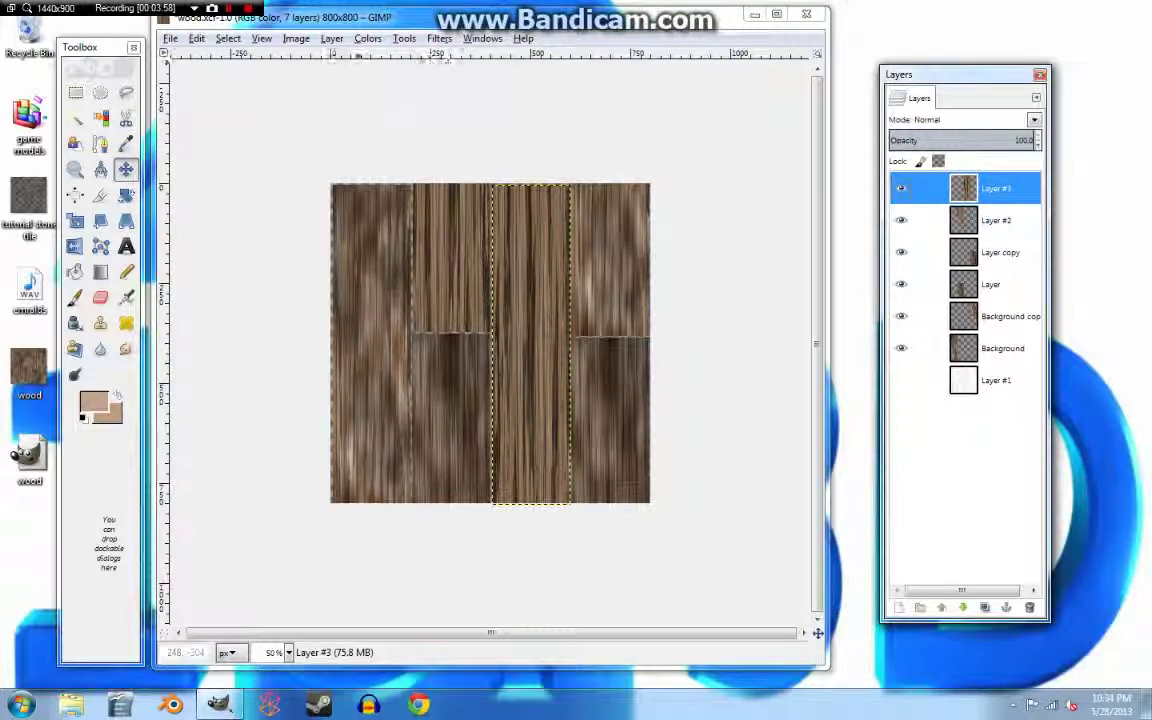
# Merge Down five times so every plank layer collapses into Background.
pyautogui.click(331, 38)
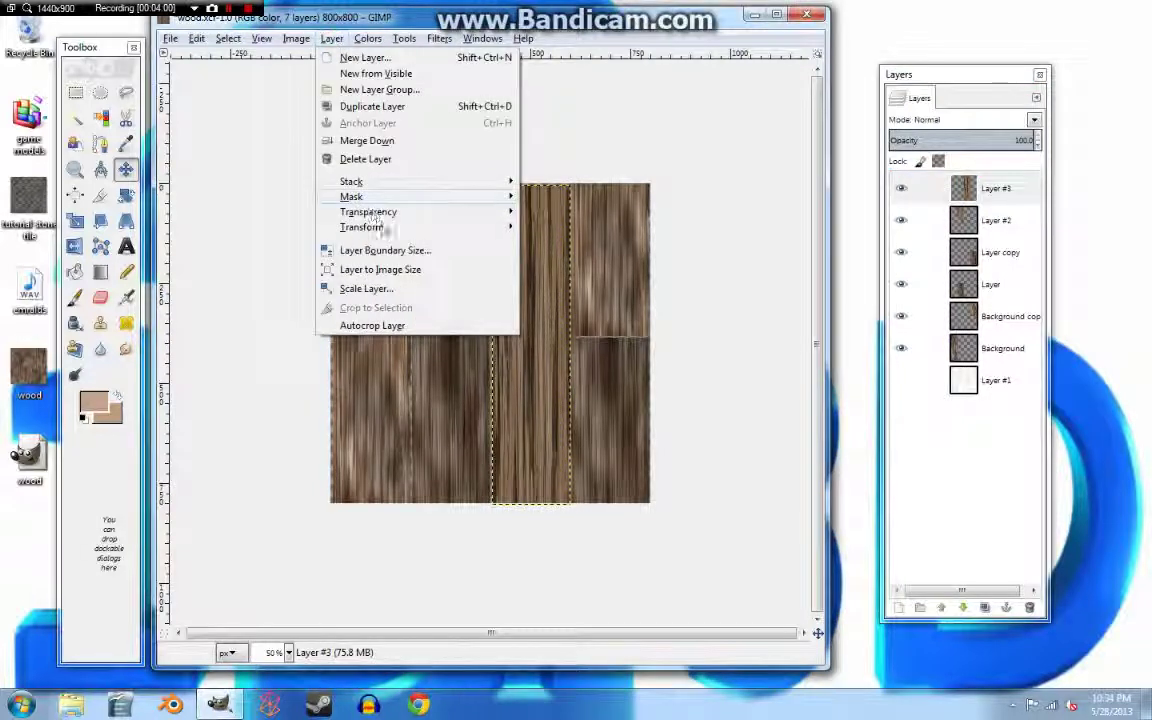
pyautogui.click(340, 140)
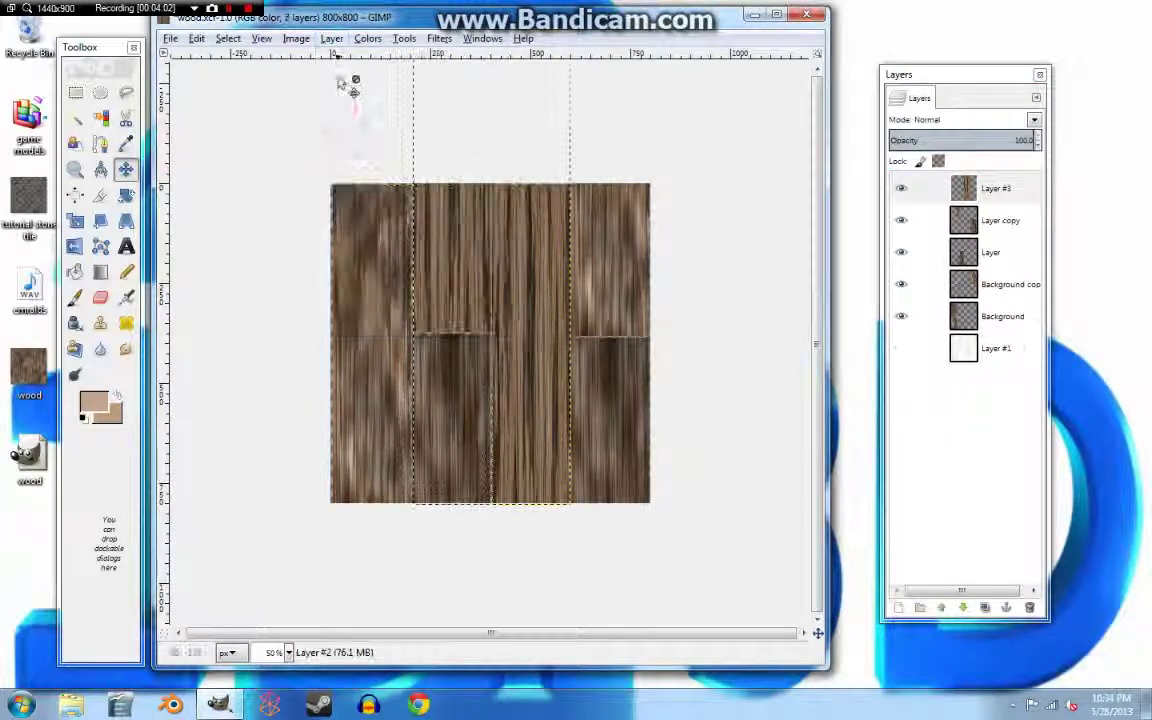
pyautogui.click(331, 38)
pyautogui.click(335, 137)
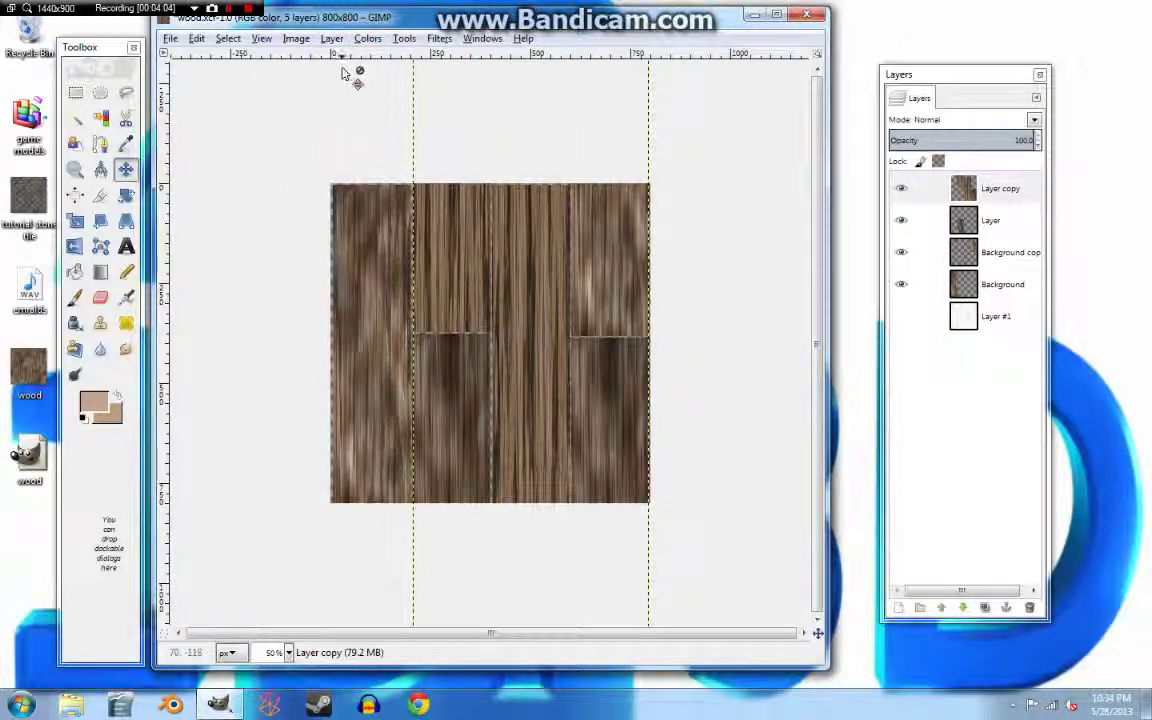
pyautogui.click(331, 38)
pyautogui.click(350, 137)
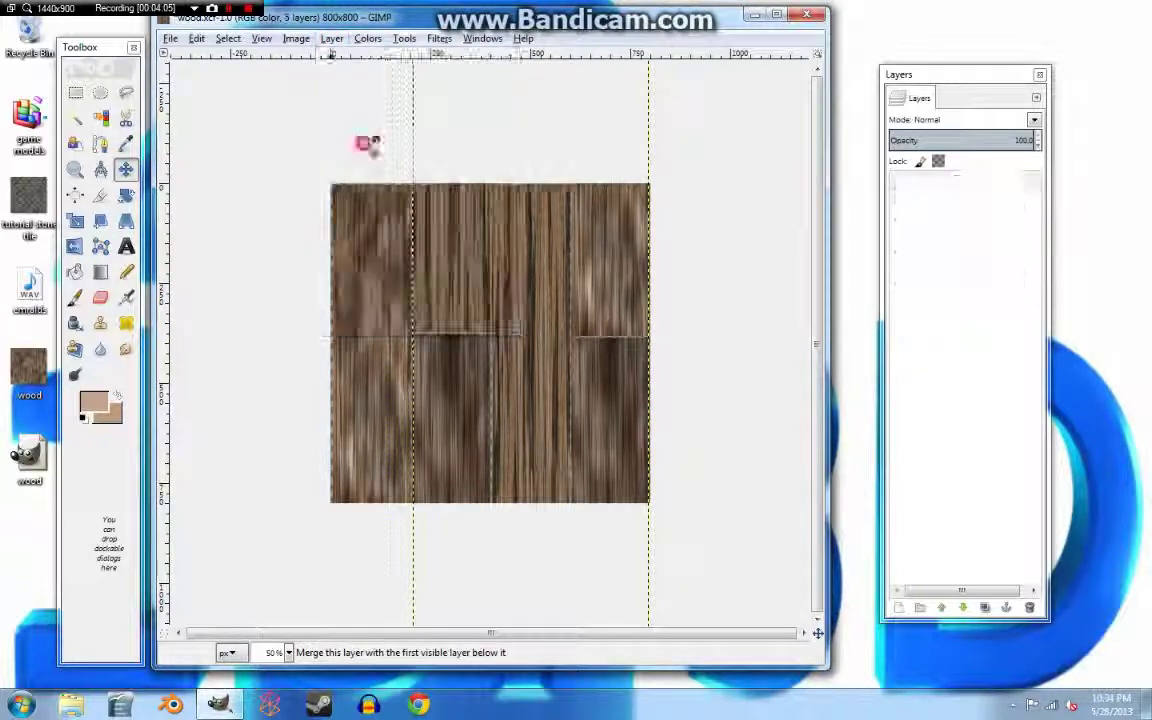
pyautogui.click(331, 38)
pyautogui.click(350, 140)
pyautogui.click(331, 38)
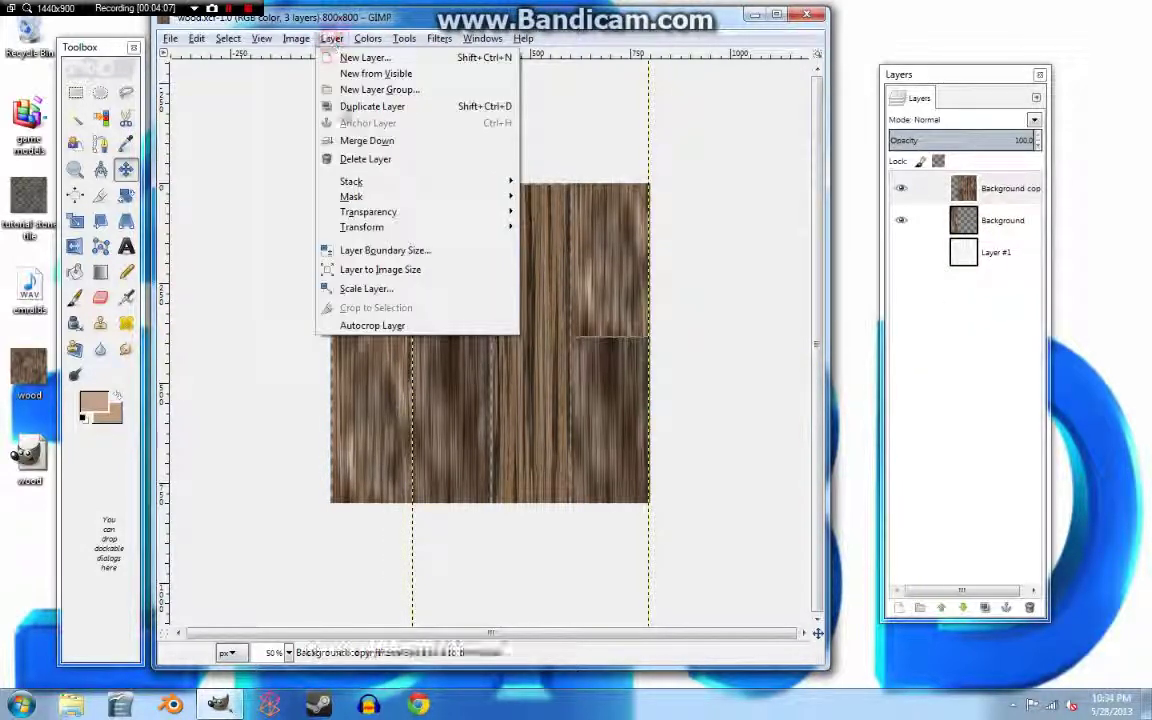
pyautogui.click(353, 143)
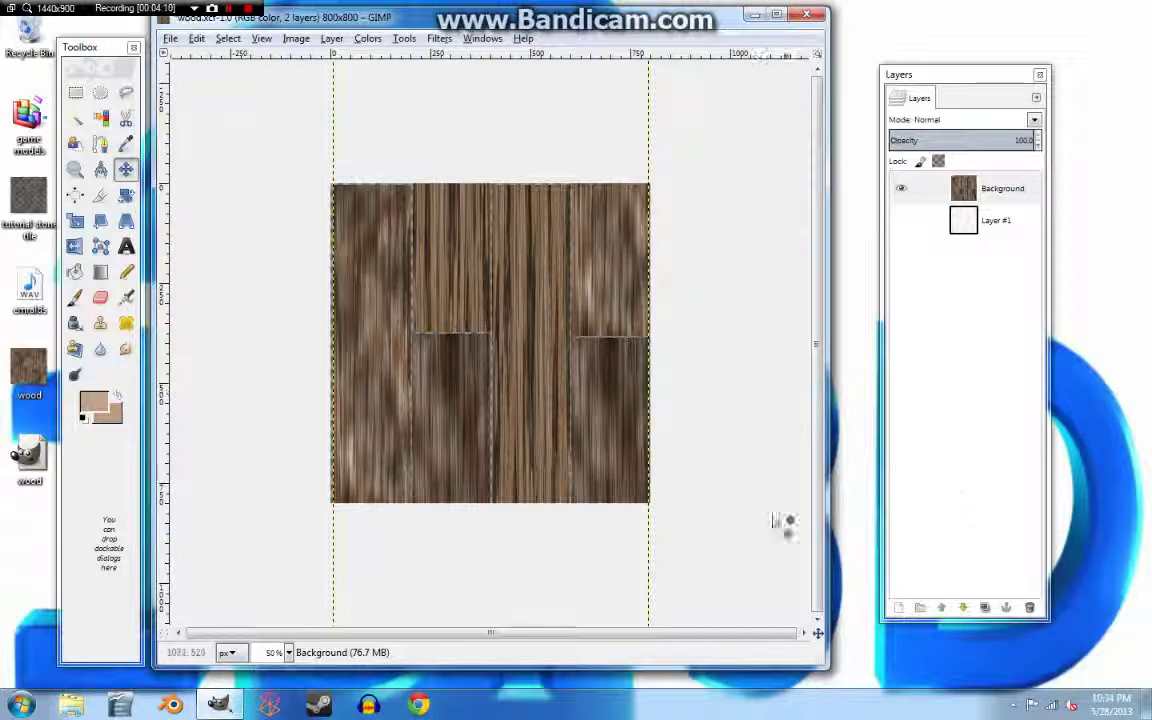
# Expand the merged Background layer to the full image size.
pyautogui.click(331, 38)
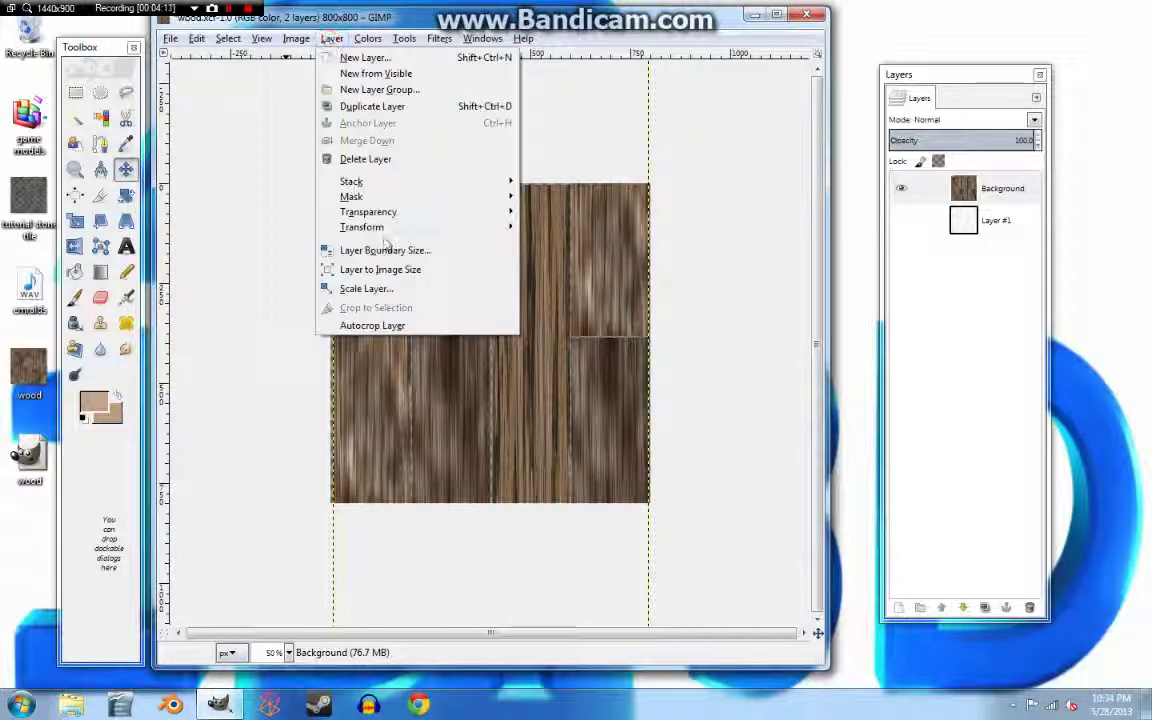
pyautogui.click(350, 266)
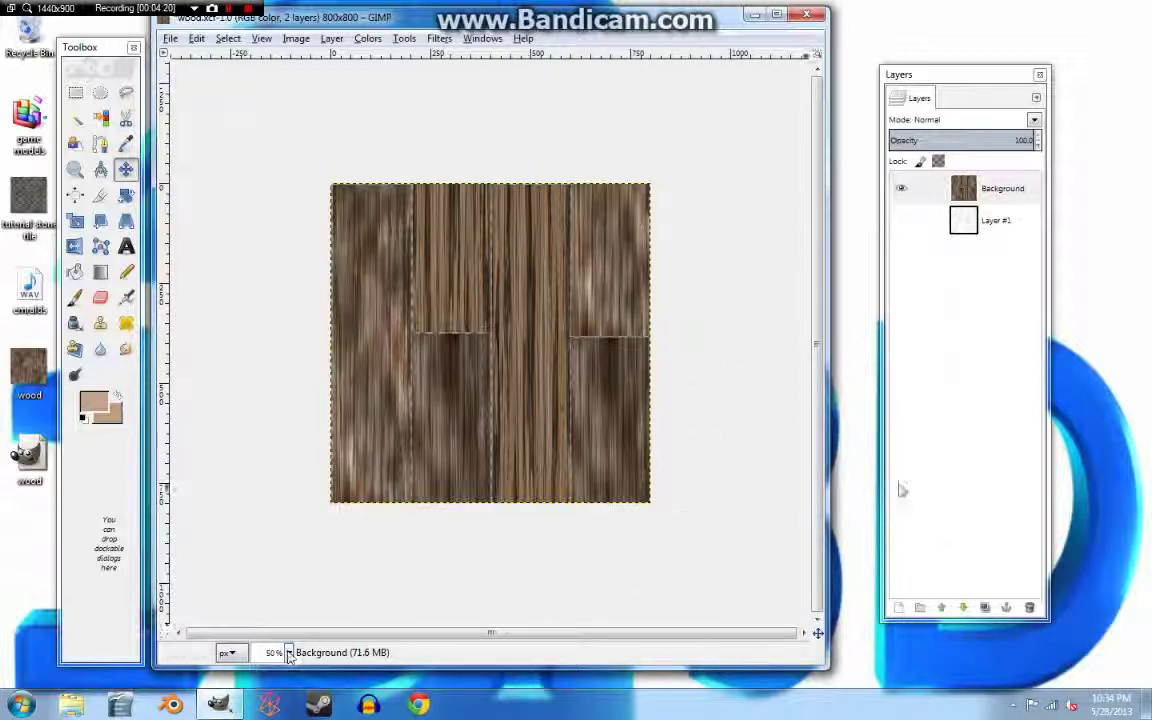
pyautogui.click(990, 221)
# Replace empty Layer #1 with a new layer under Background and bucket-fill it tan.
pyautogui.click(1031, 608)
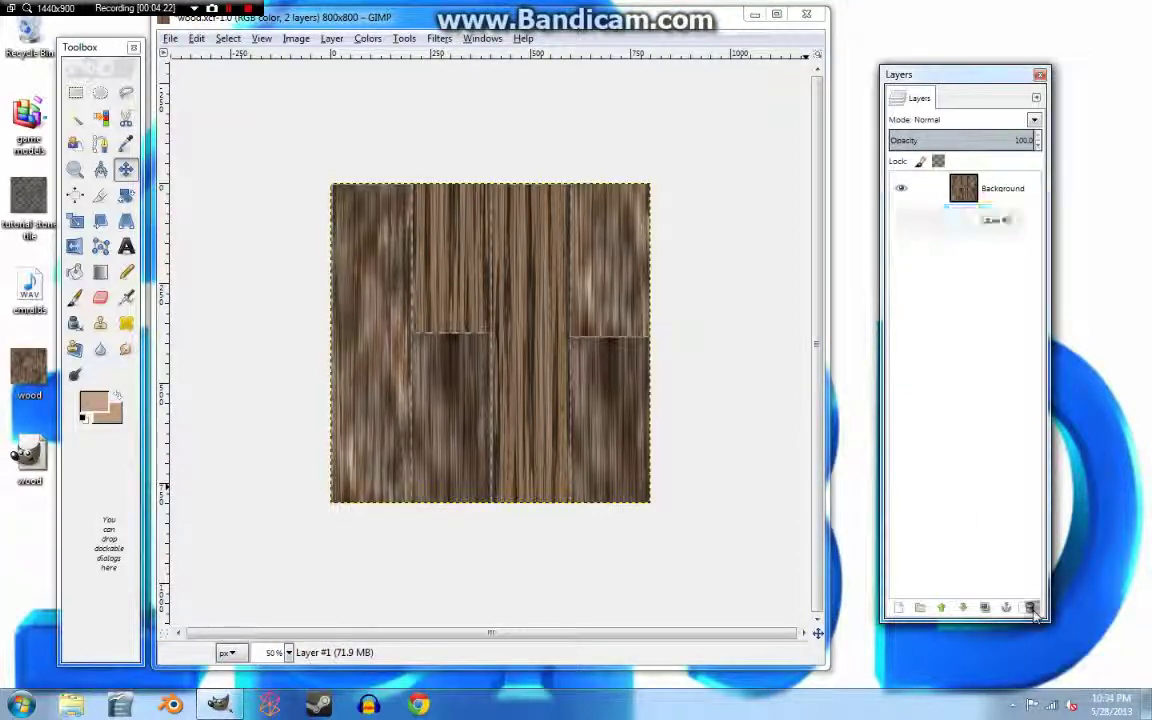
pyautogui.click(899, 607)
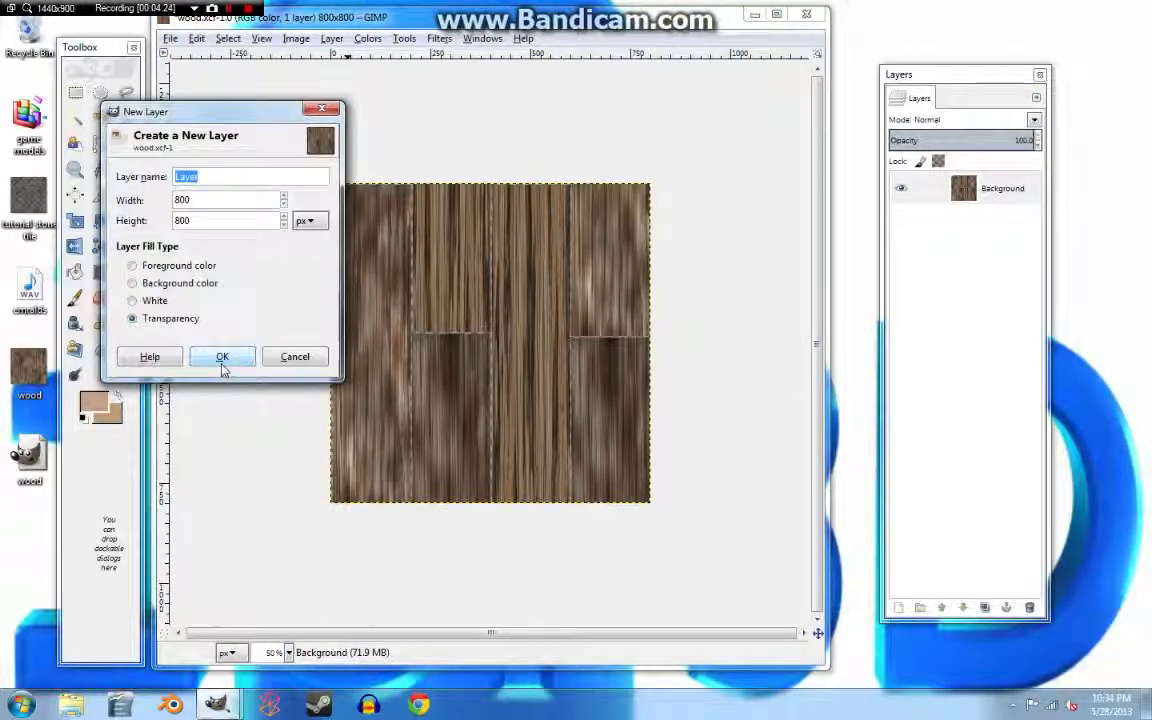
pyautogui.click(223, 357)
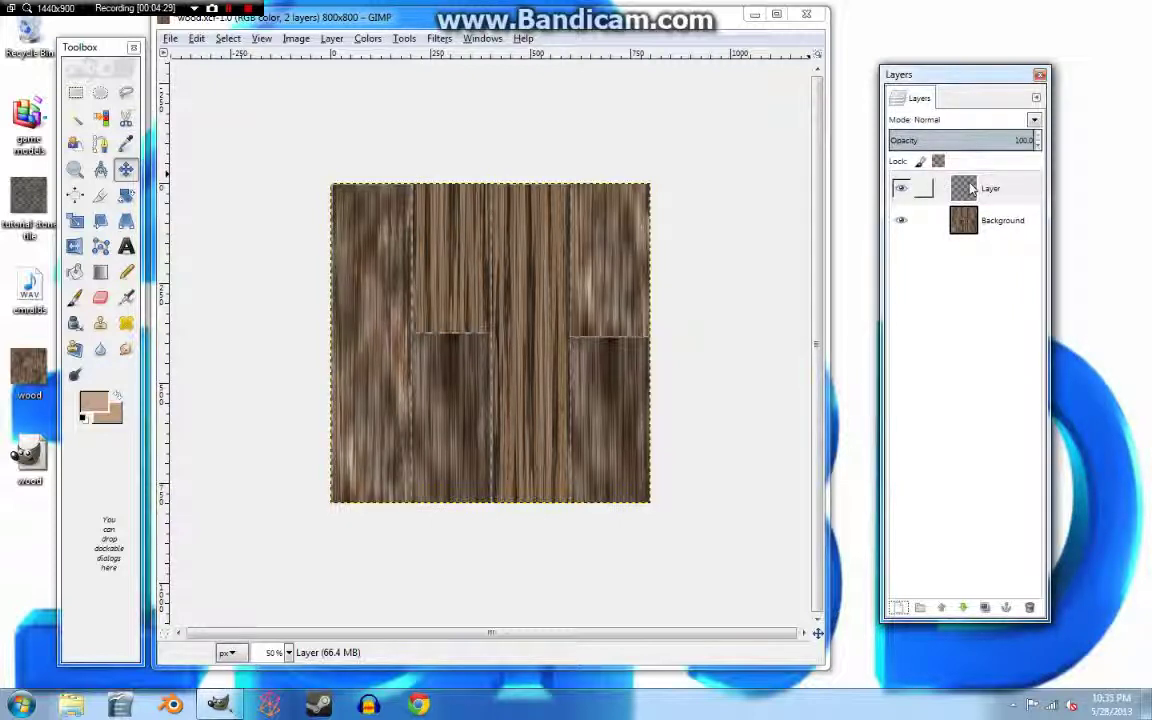
pyautogui.moveTo(970, 188); pyautogui.dragTo(968, 230)
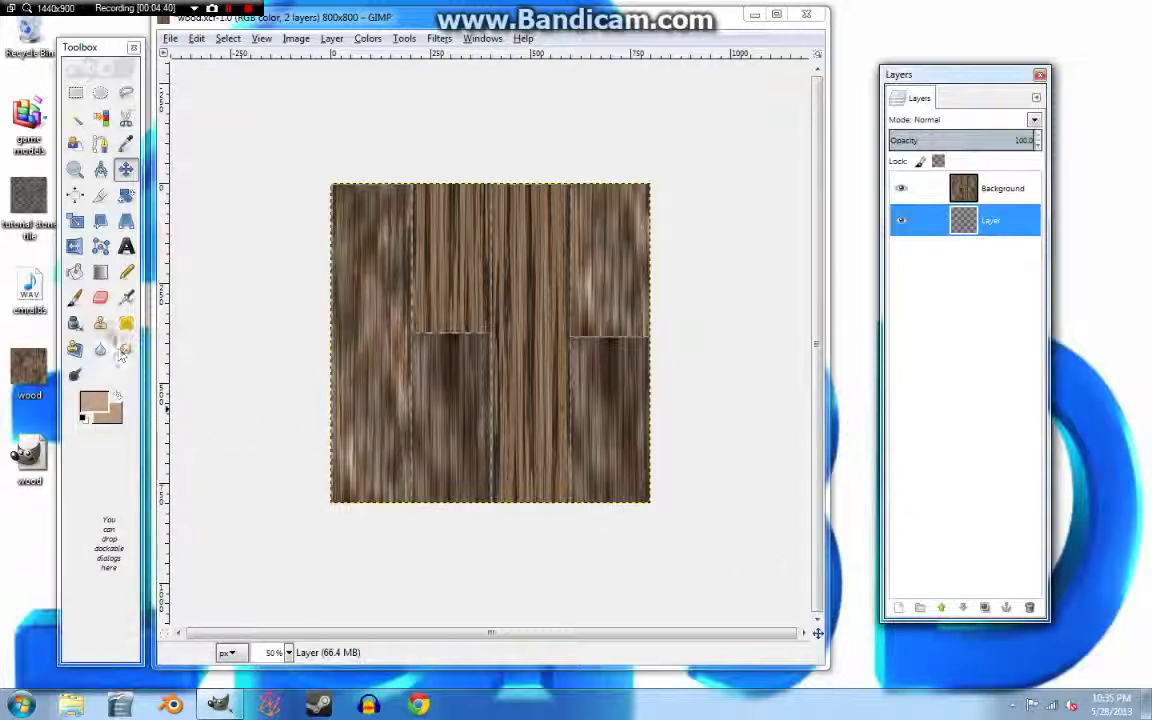
pyautogui.click(74, 271)
pyautogui.click(545, 373)
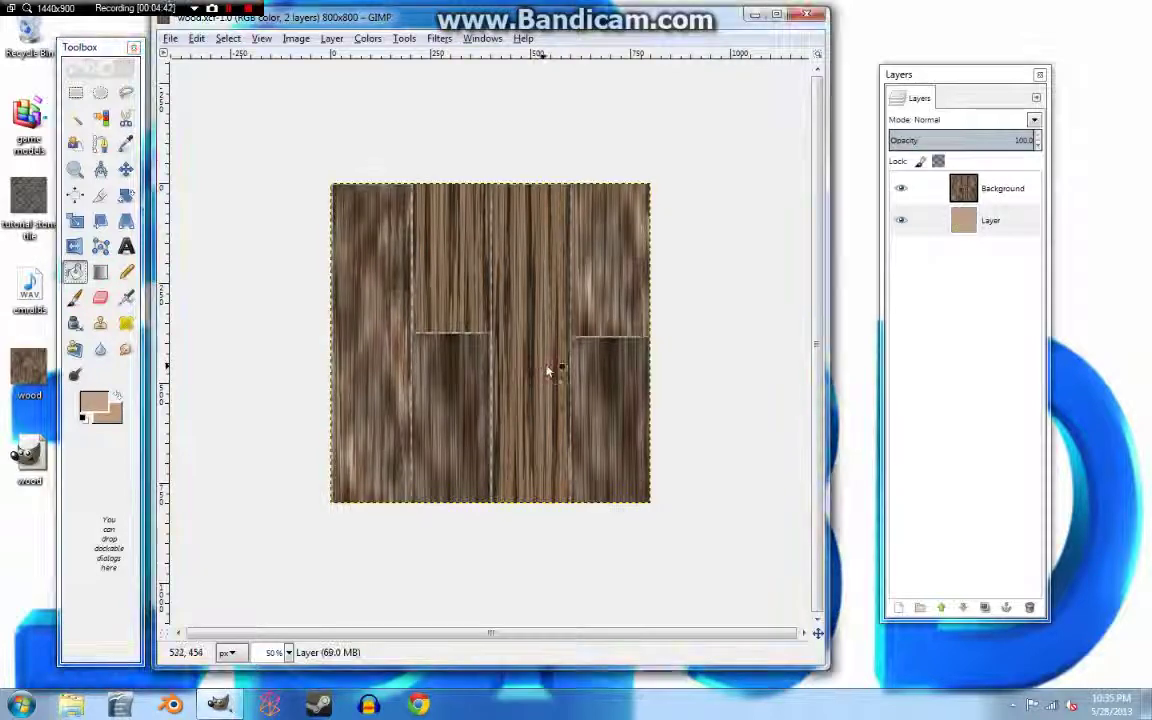
# Add a new transparent Layer #1 and make the Background wood layer active.
pyautogui.click(899, 607)
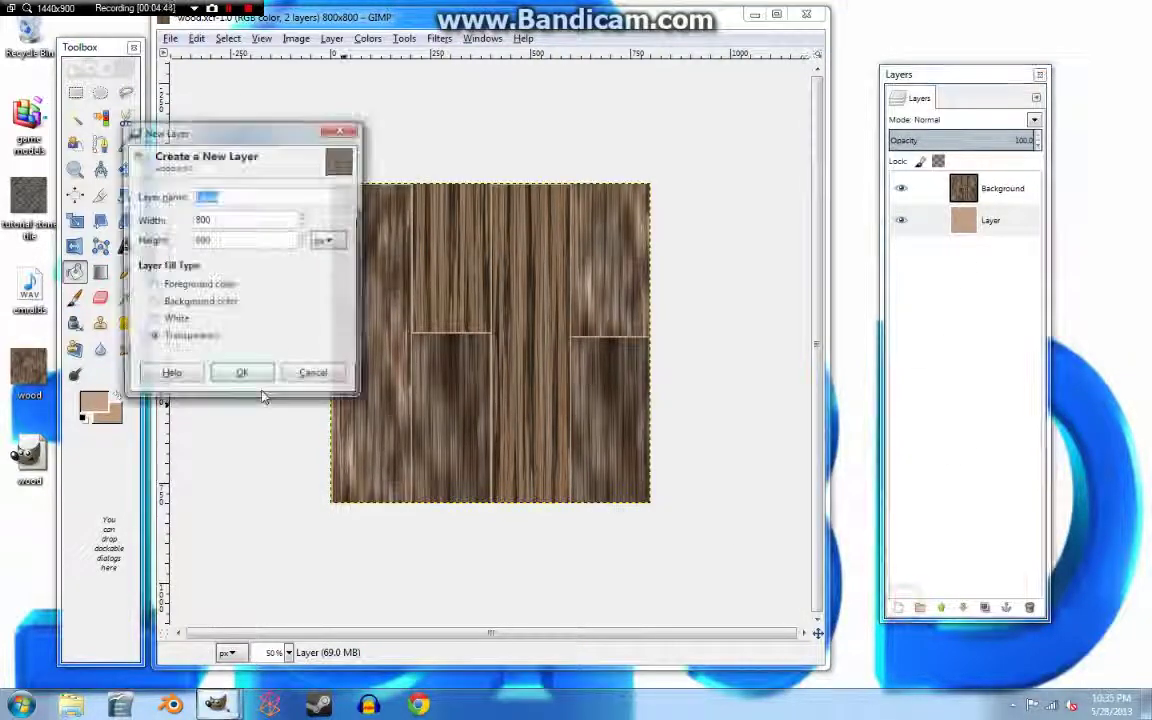
pyautogui.click(240, 374)
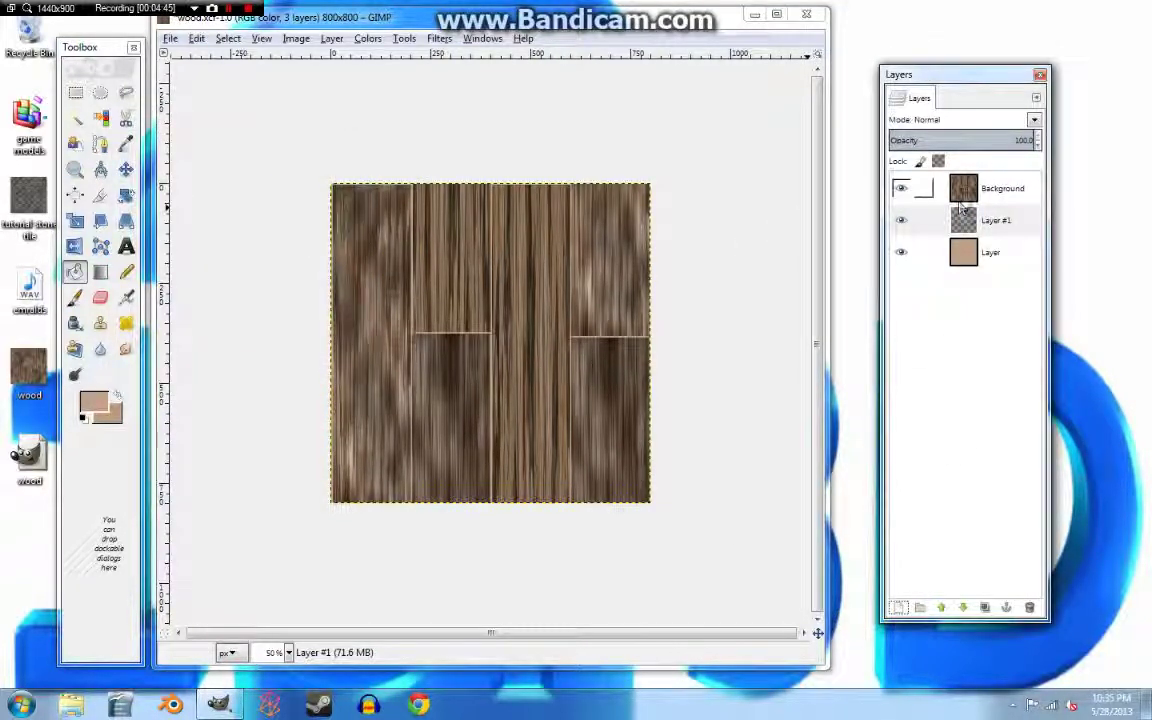
pyautogui.click(925, 188)
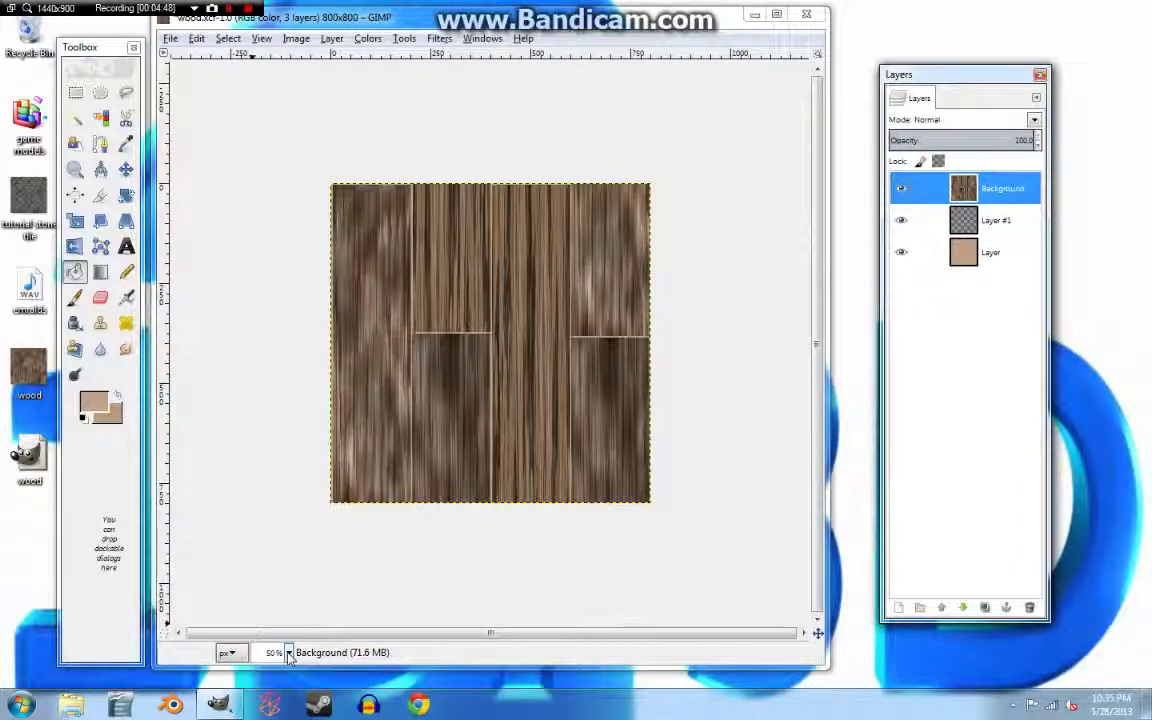
# Fuzzy-select the light plank lines at 100% zoom, then return the view to 50%.
pyautogui.click(288, 652)
pyautogui.click(283, 565)
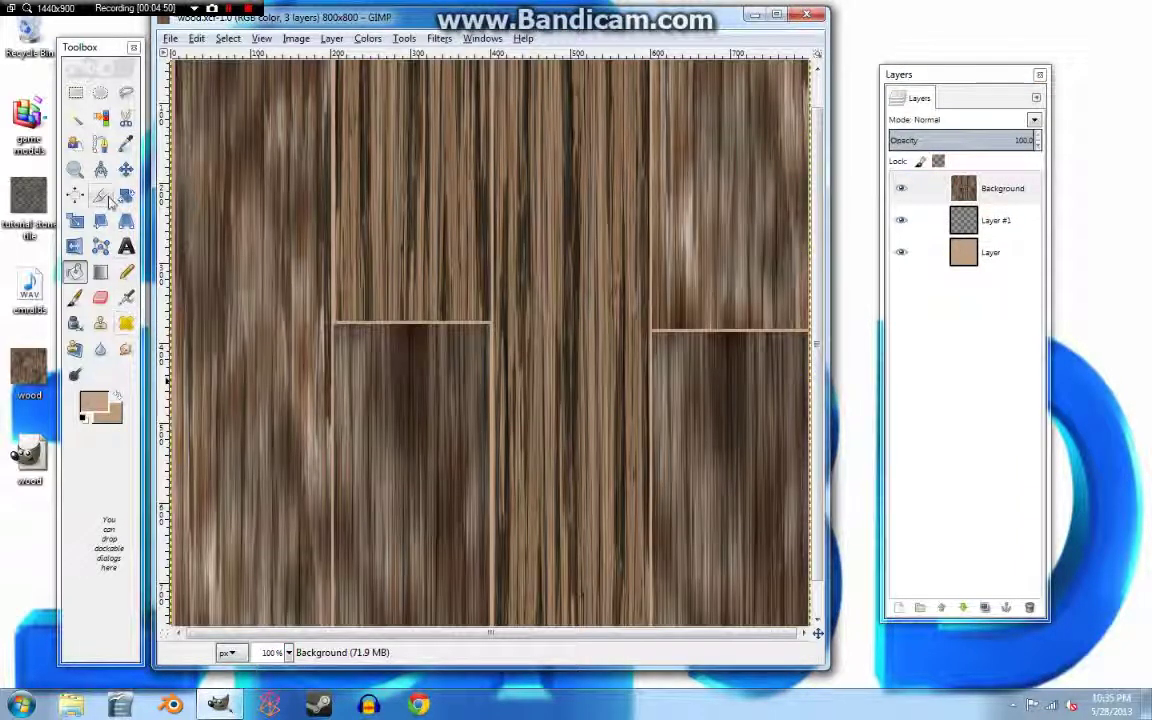
pyautogui.click(100, 118)
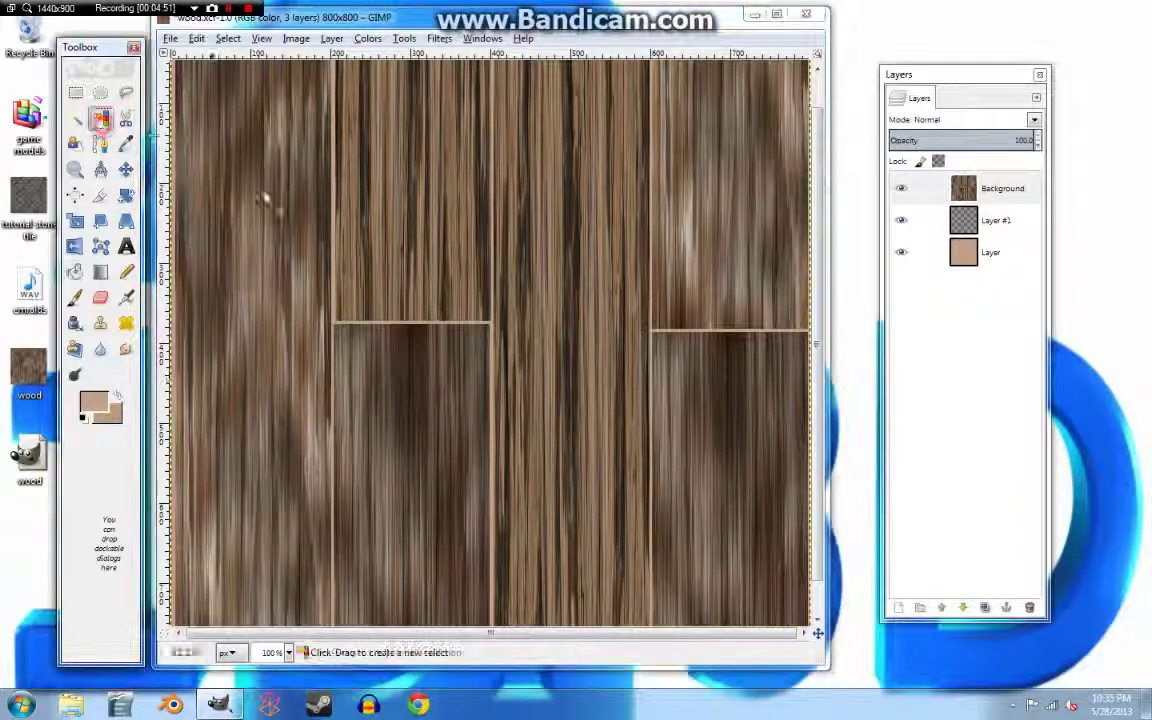
pyautogui.click(492, 335)
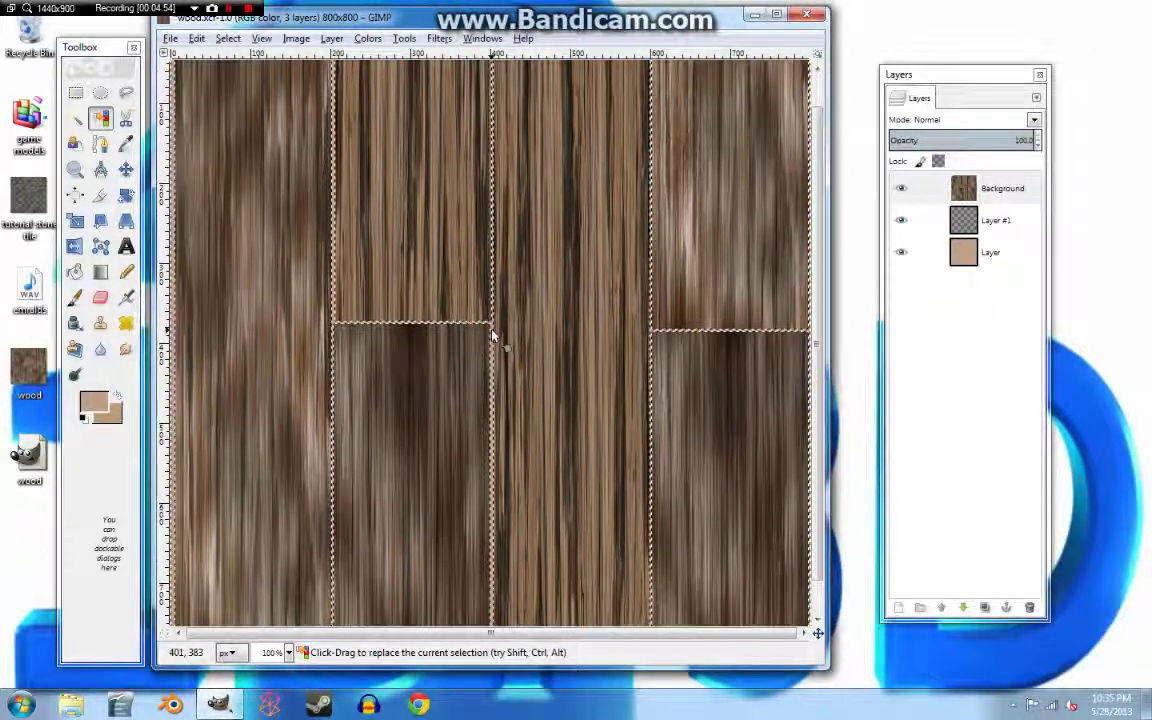
pyautogui.click(288, 652)
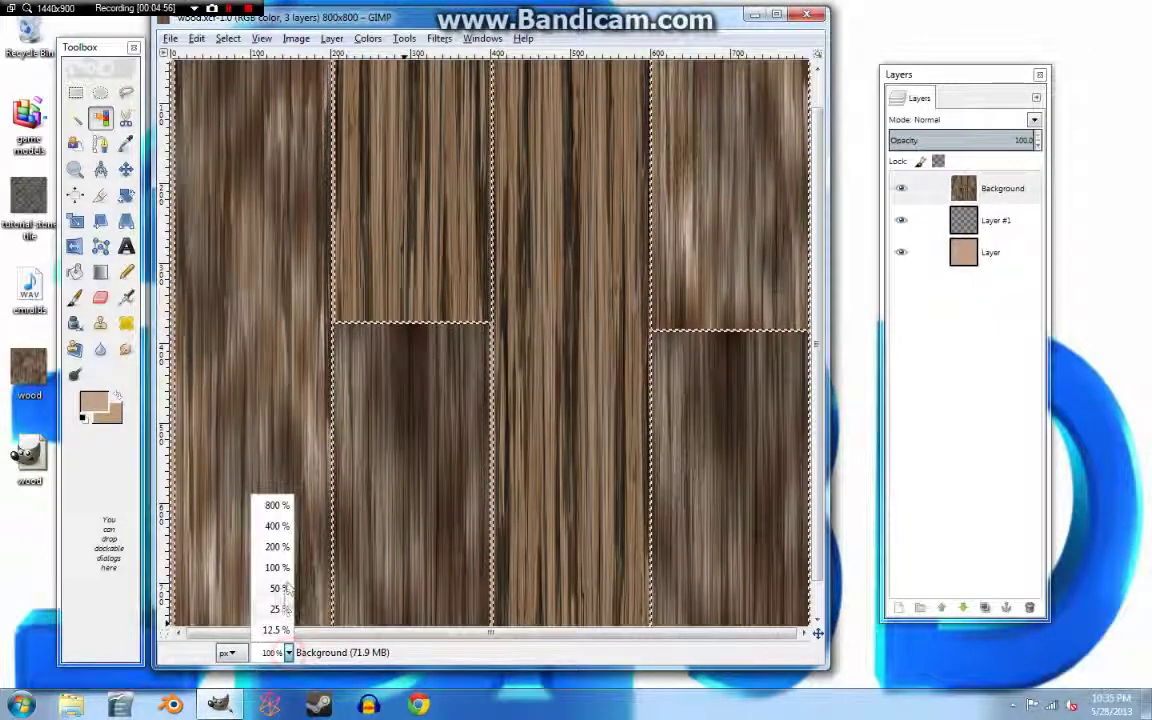
pyautogui.click(290, 590)
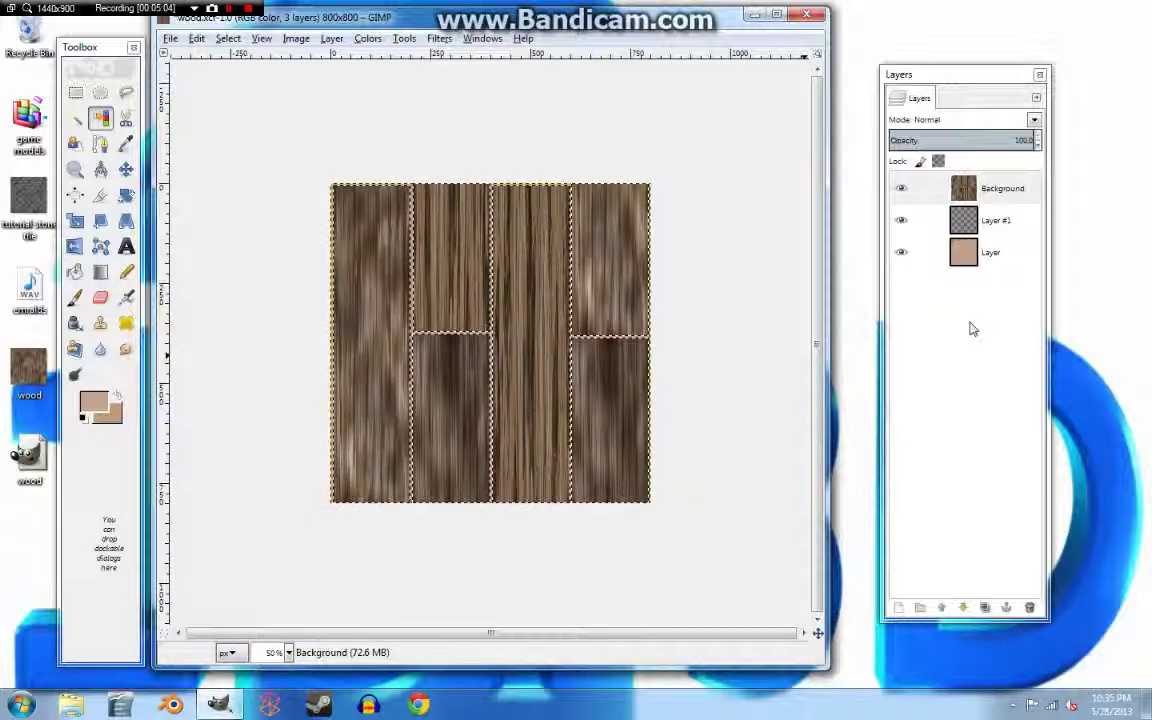
# Bucket-fill the plank-line selection black on Layer #1, then reselect the Background layer.
pyautogui.click(995, 220)
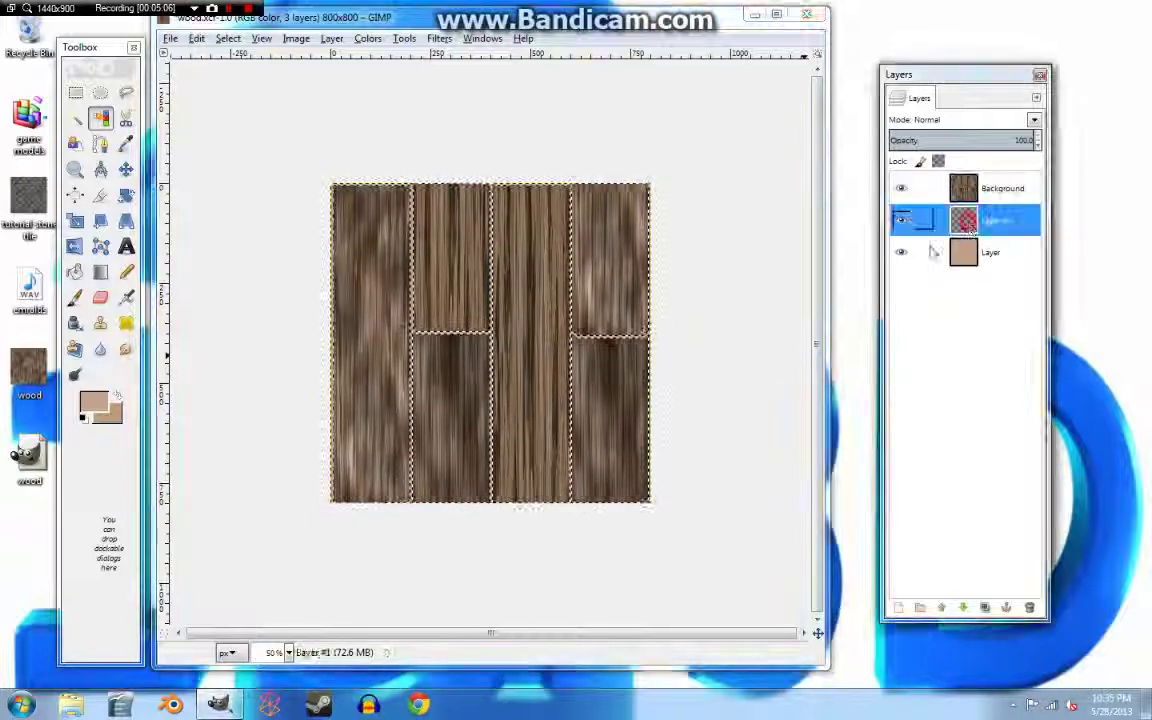
pyautogui.click(84, 418)
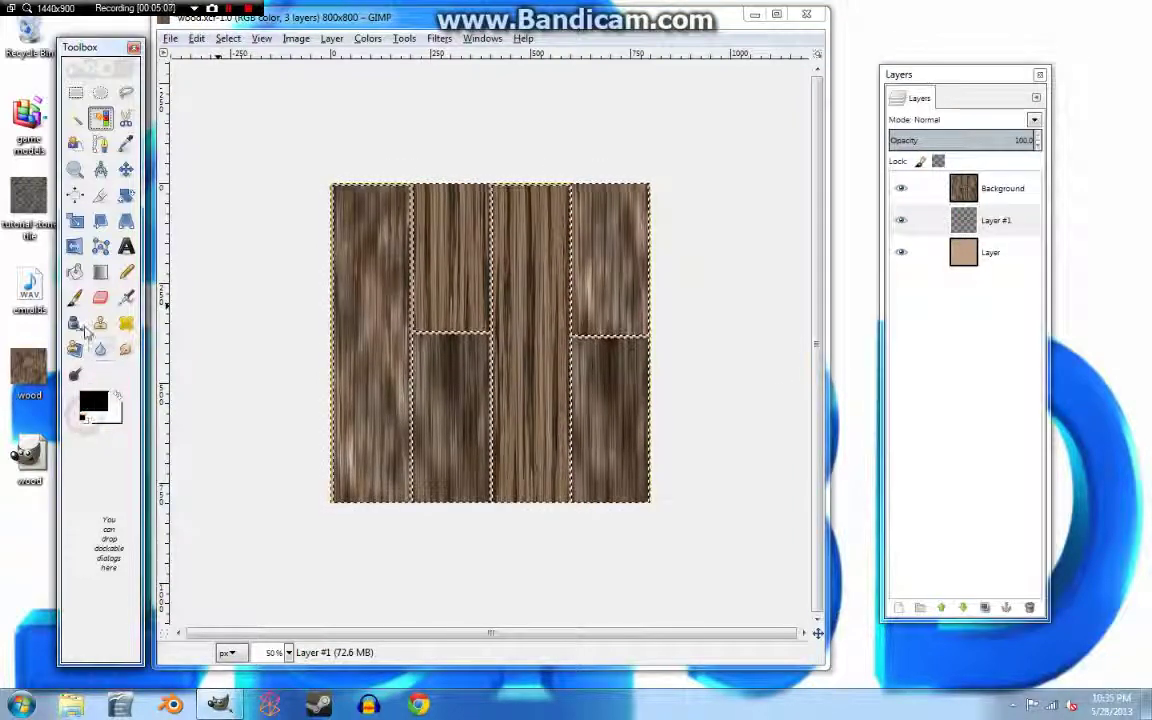
pyautogui.click(75, 271)
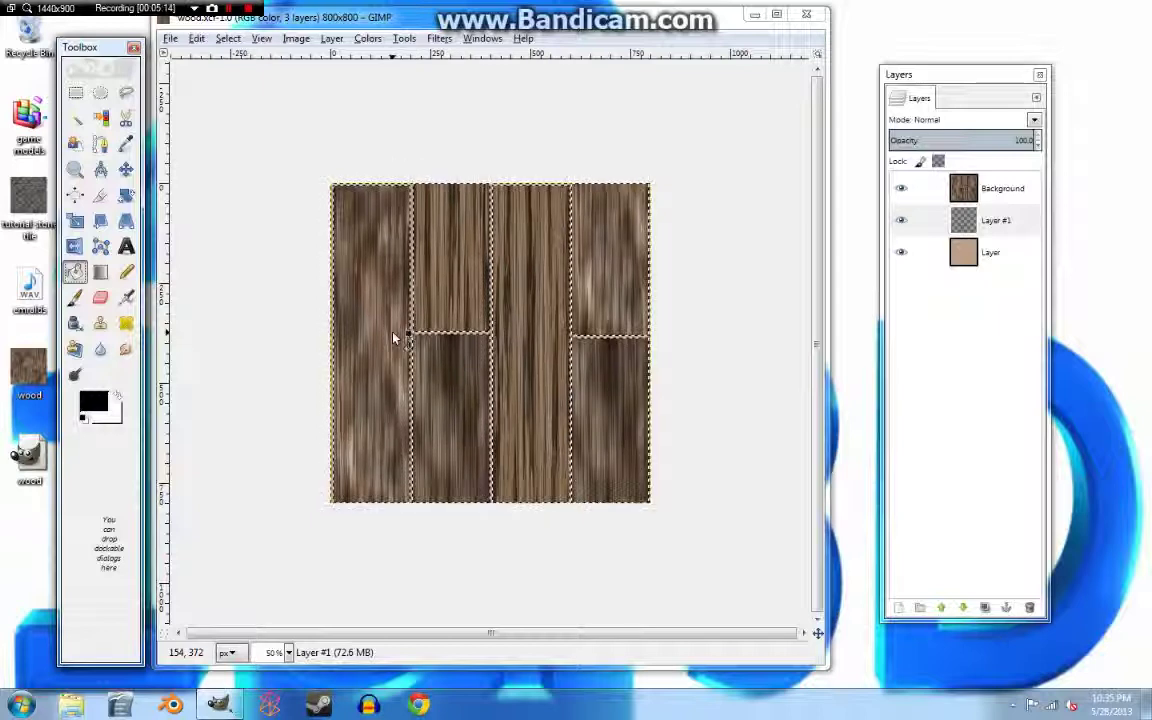
pyautogui.click(393, 337)
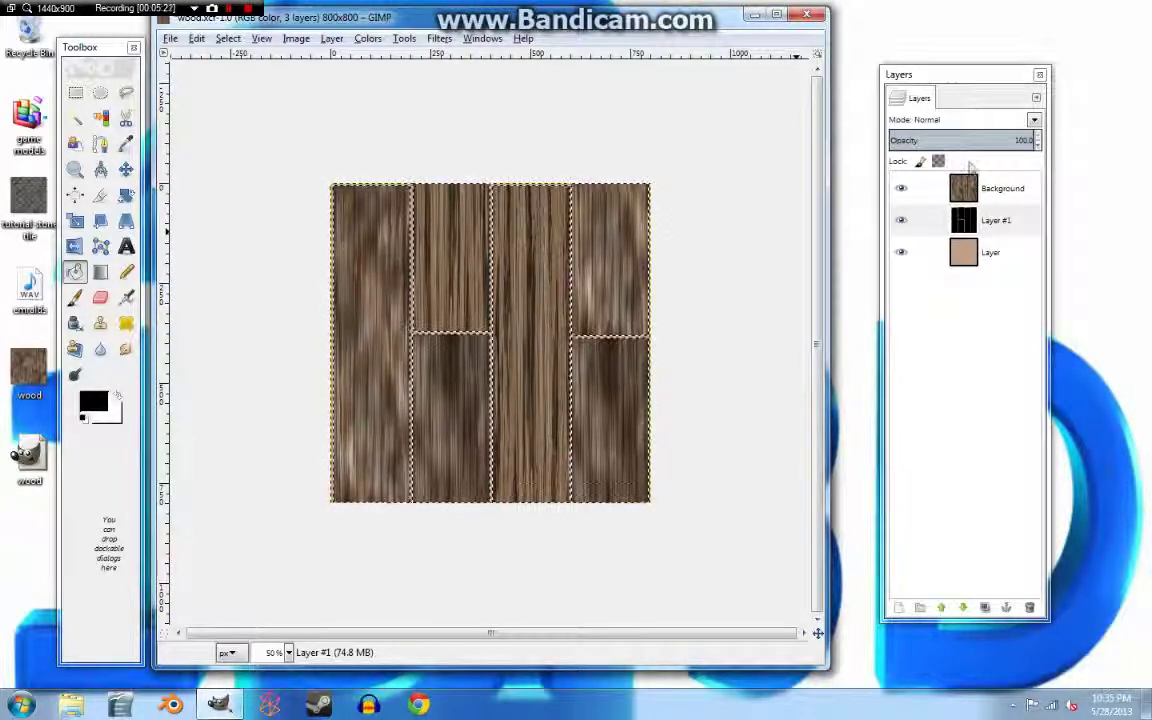
pyautogui.click(973, 197)
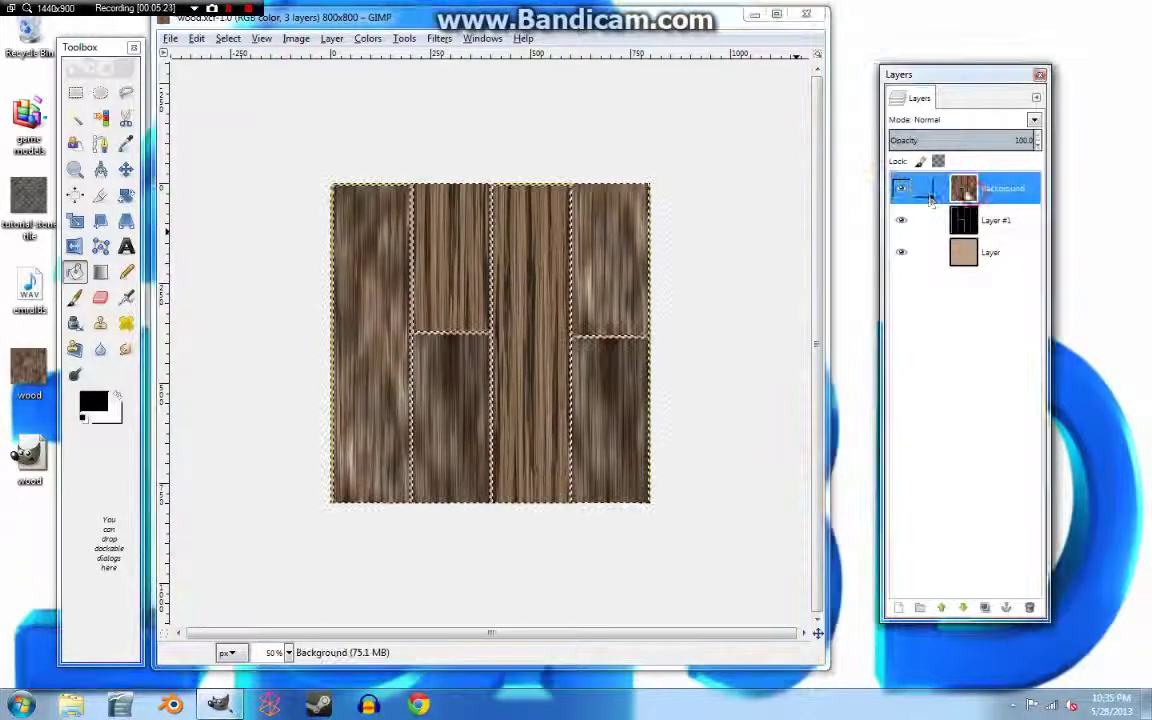
# At 100% zoom, apply Add Bevel at thickness 5 with Work on copy unchecked.
pyautogui.click(288, 652)
pyautogui.click(278, 566)
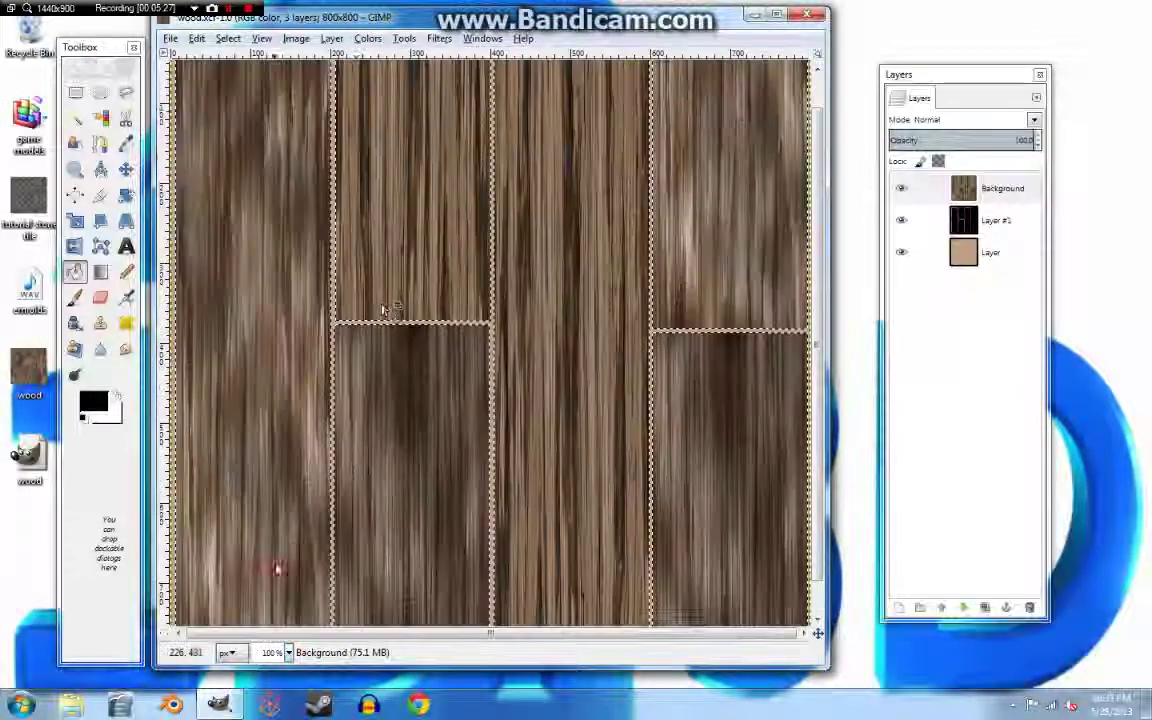
pyautogui.click(440, 39)
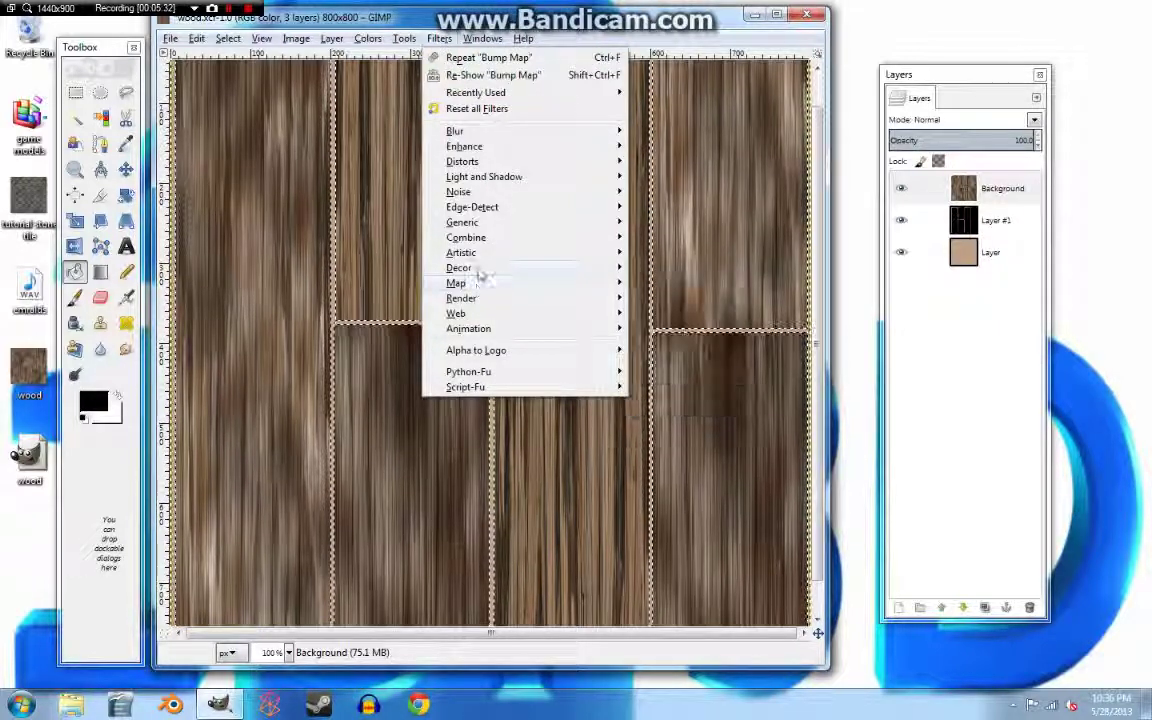
pyautogui.moveTo(589, 268)
pyautogui.click(645, 270)
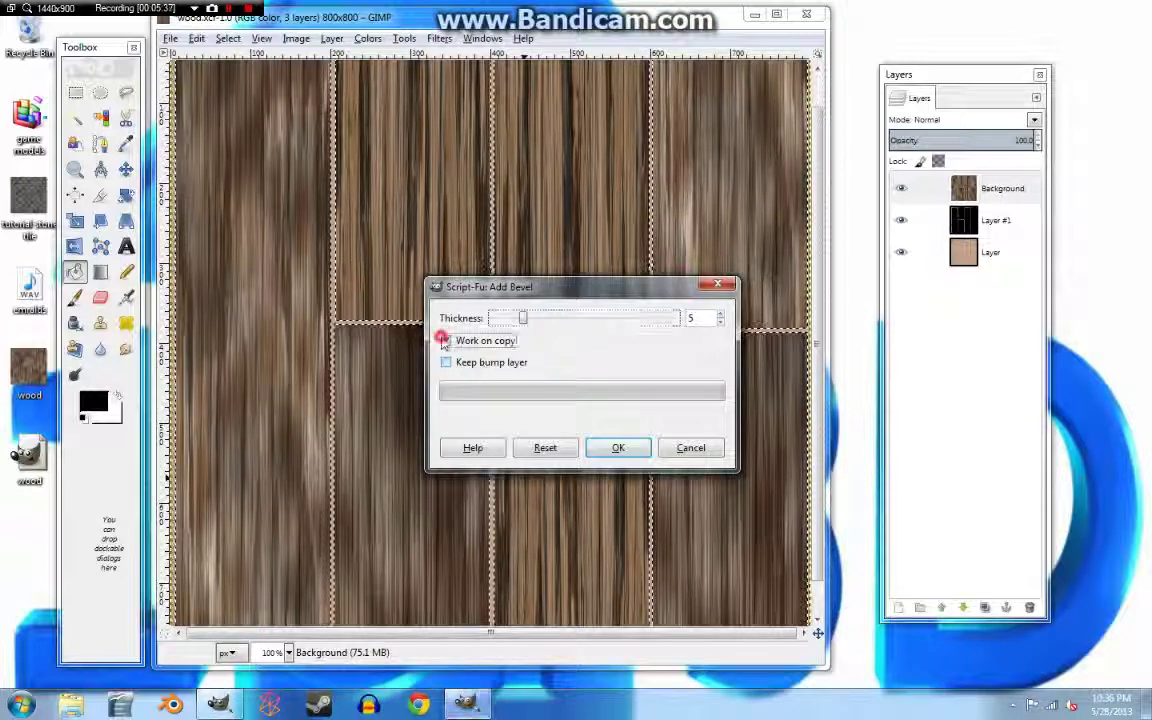
pyautogui.click(446, 340)
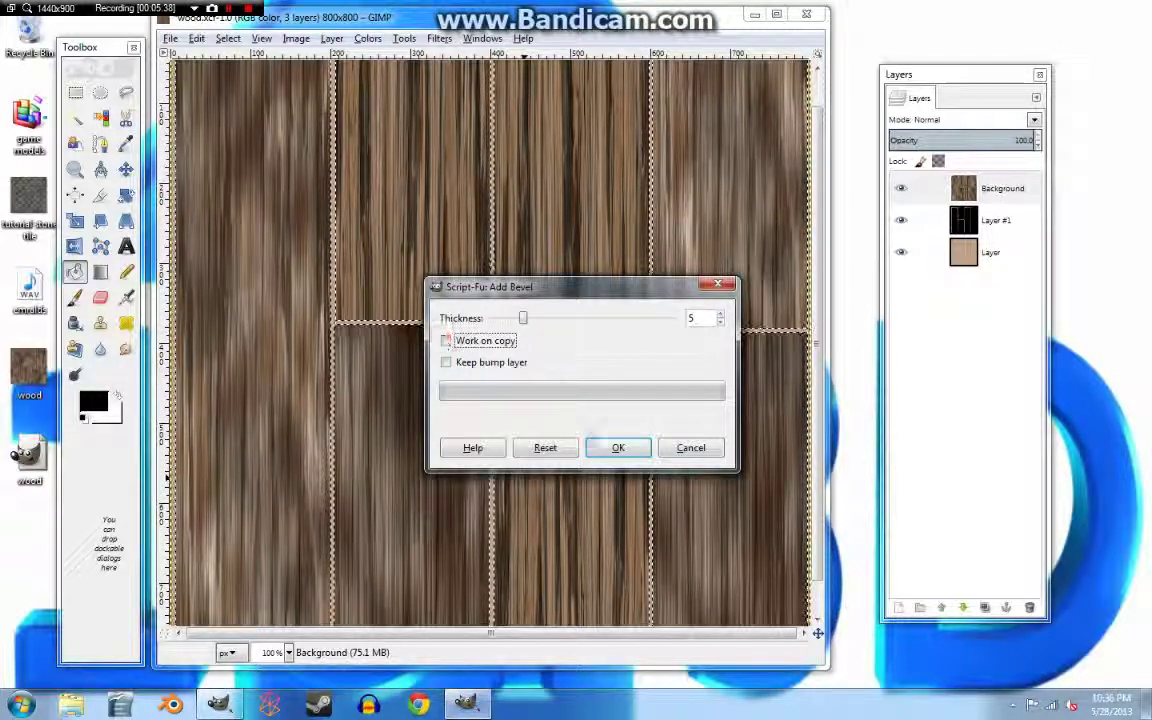
pyautogui.click(619, 448)
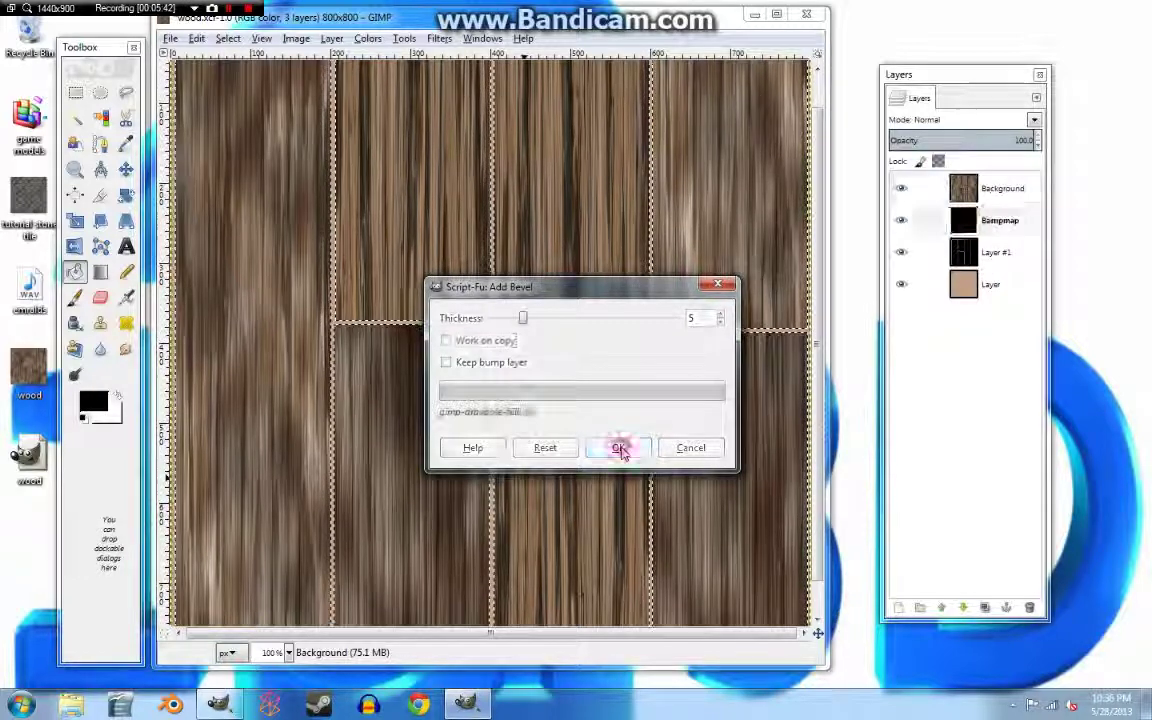
# Apply the Add Bevel filter two more times to the wood planks.
pyautogui.click(439, 38)
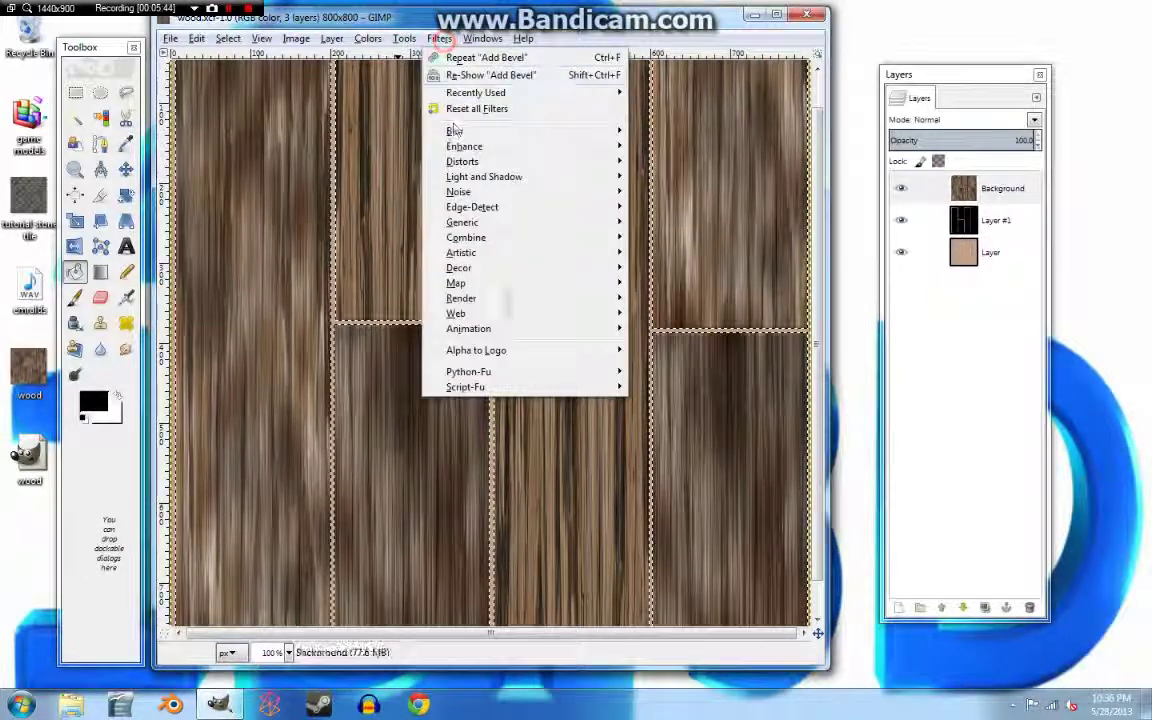
pyautogui.moveTo(490, 268)
pyautogui.click(670, 268)
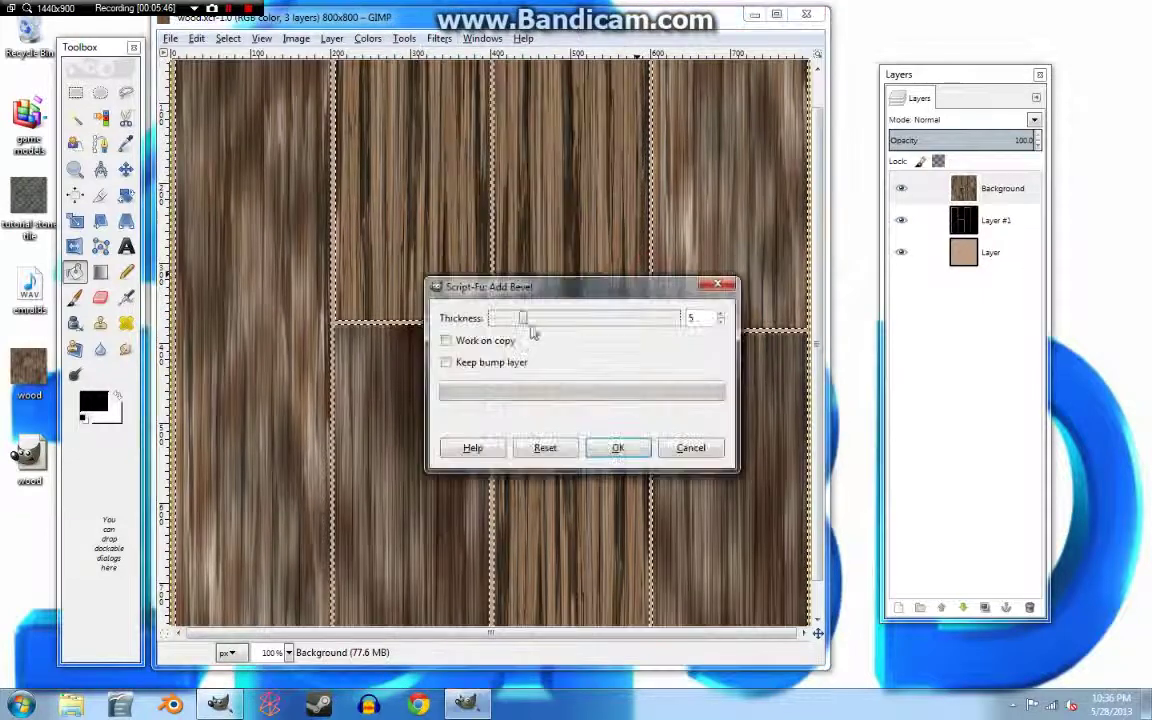
pyautogui.click(612, 448)
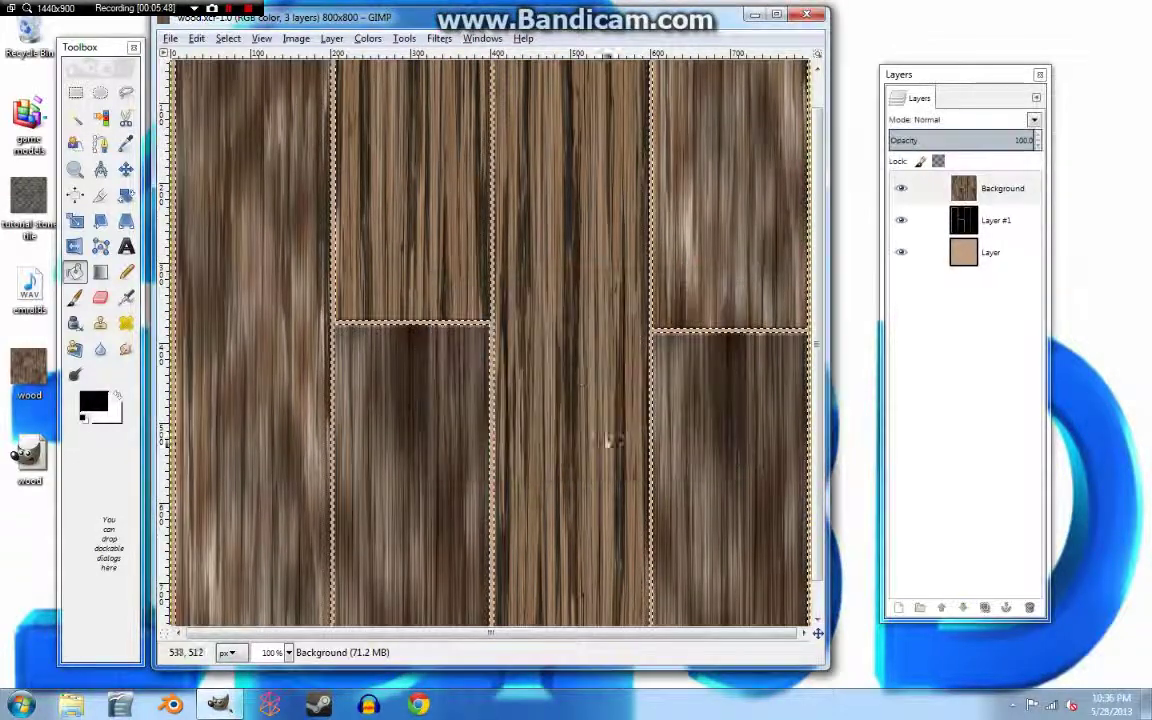
pyautogui.click(439, 38)
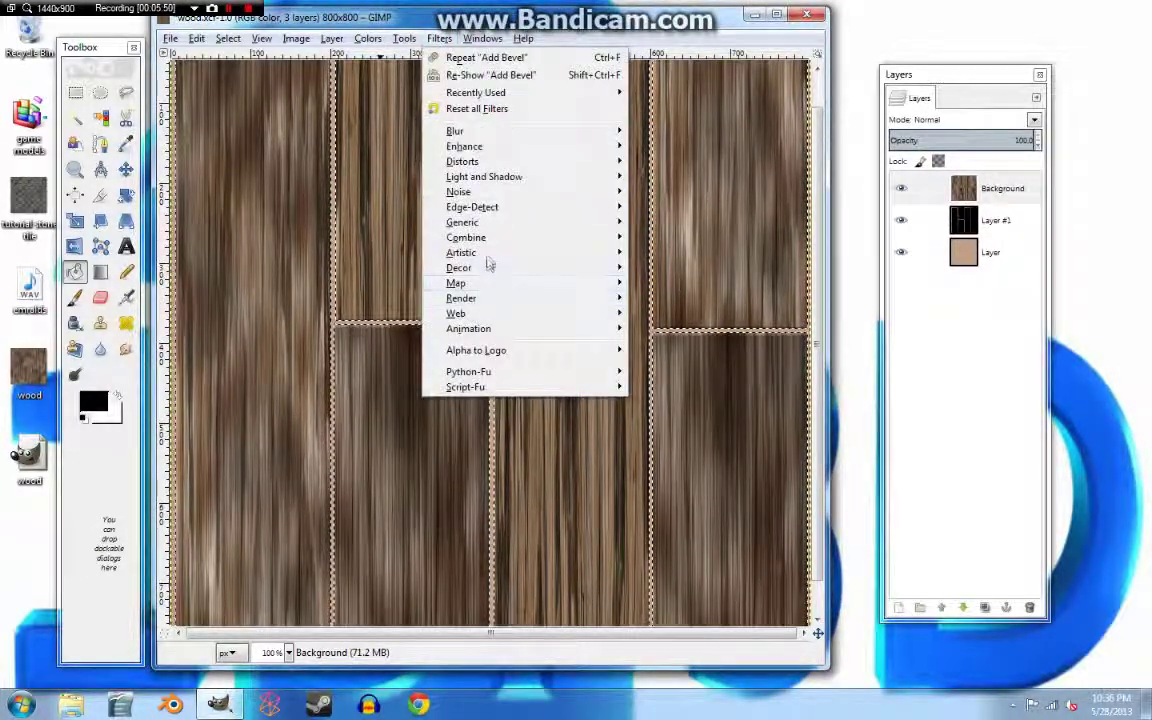
pyautogui.moveTo(483, 266)
pyautogui.click(652, 270)
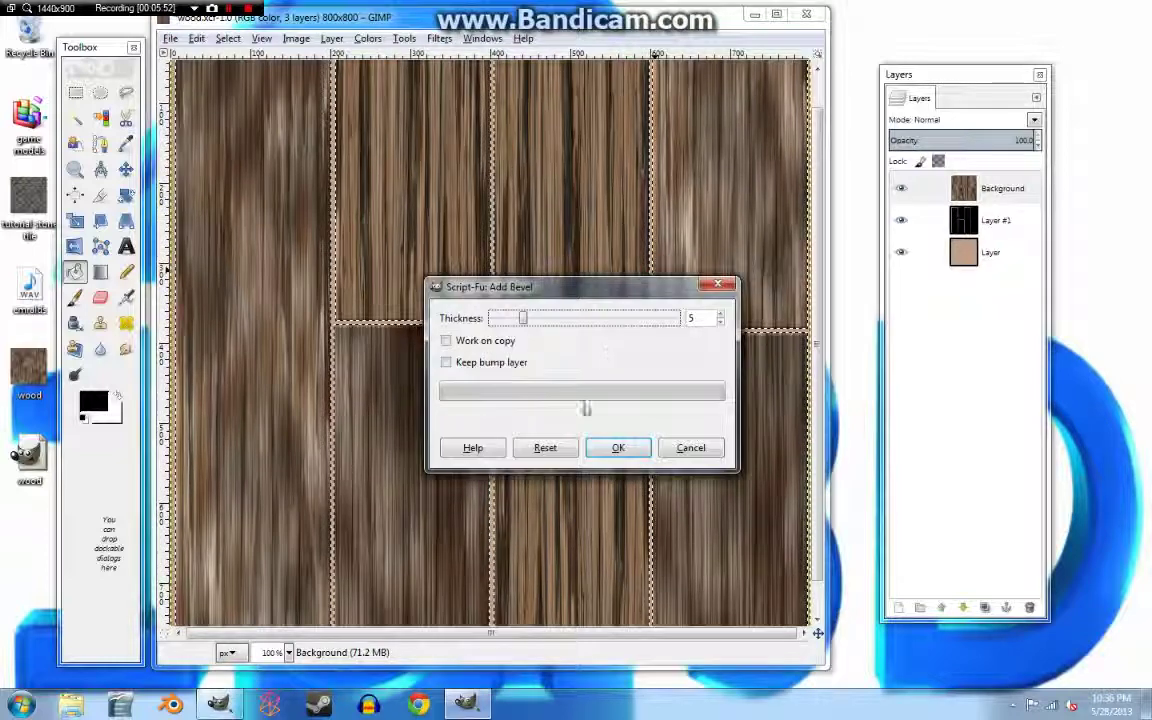
pyautogui.click(617, 448)
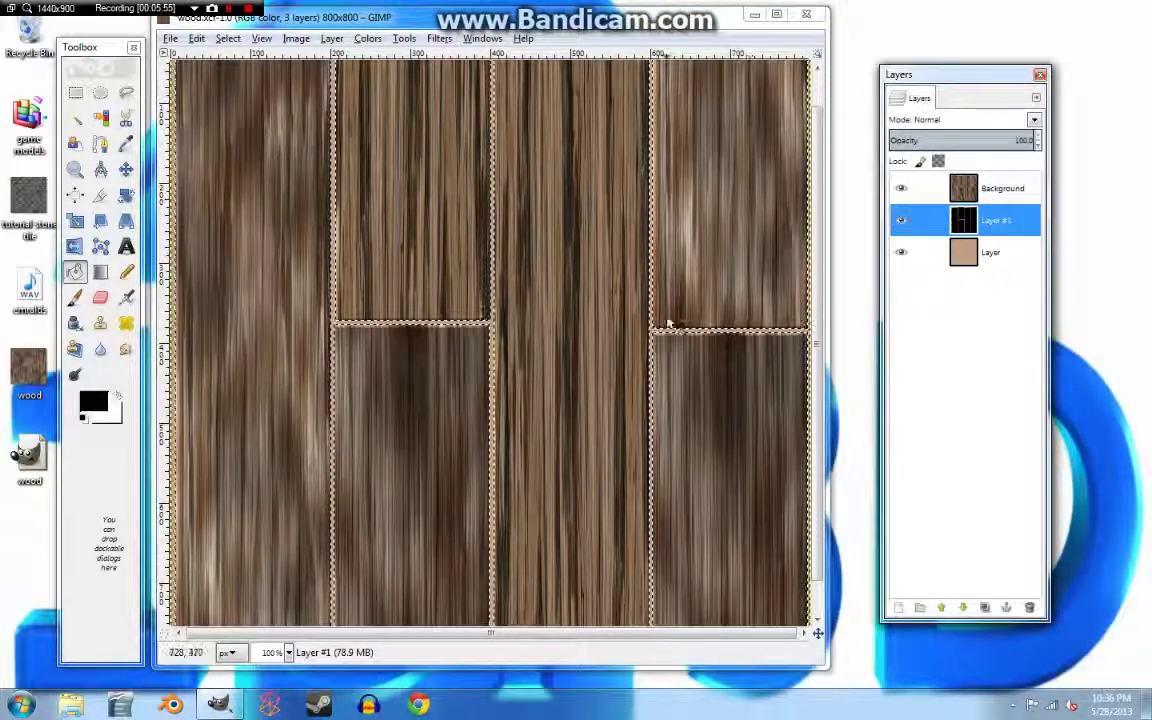
# Clear the selection and apply a 15 px Gaussian blur to the black Layer #1.
pyautogui.hotkey('ctrl', 'shift', 'a')
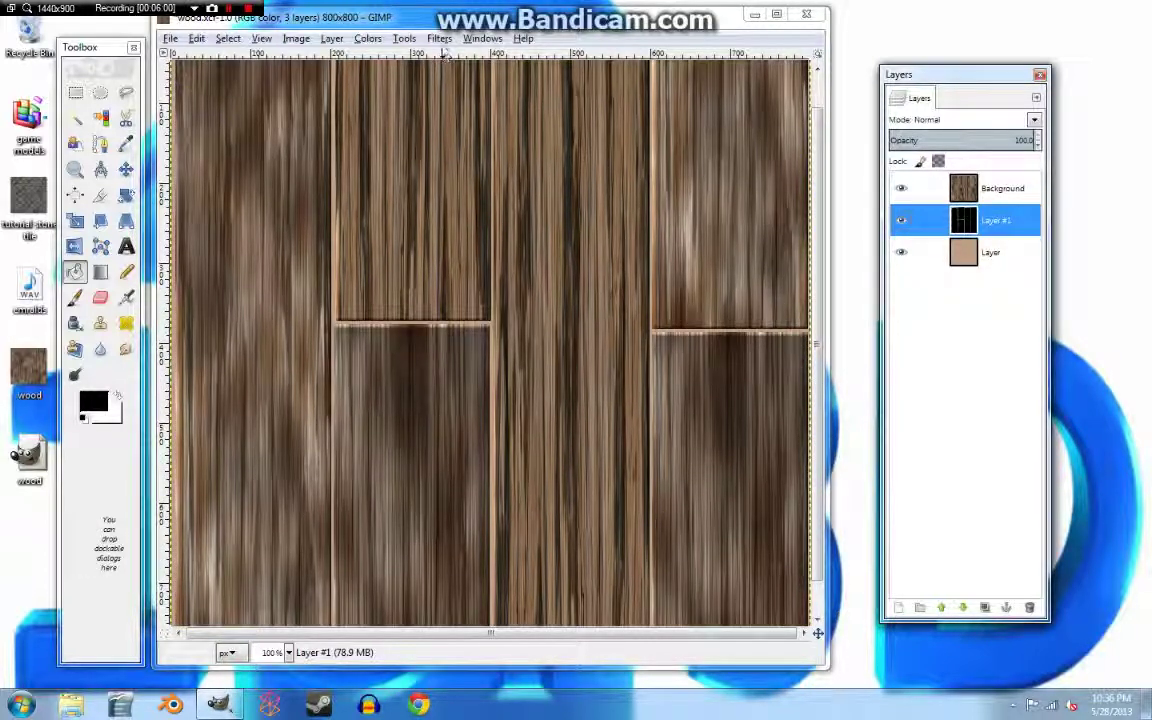
pyautogui.click(440, 39)
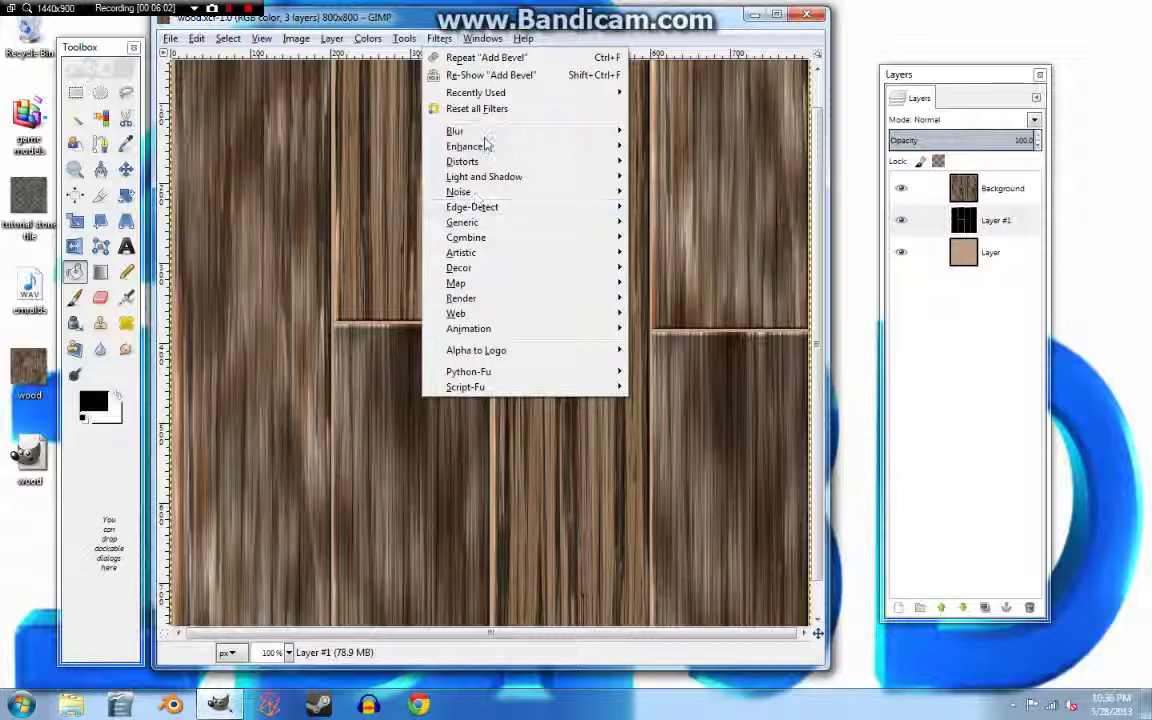
pyautogui.moveTo(470, 131)
pyautogui.click(657, 151)
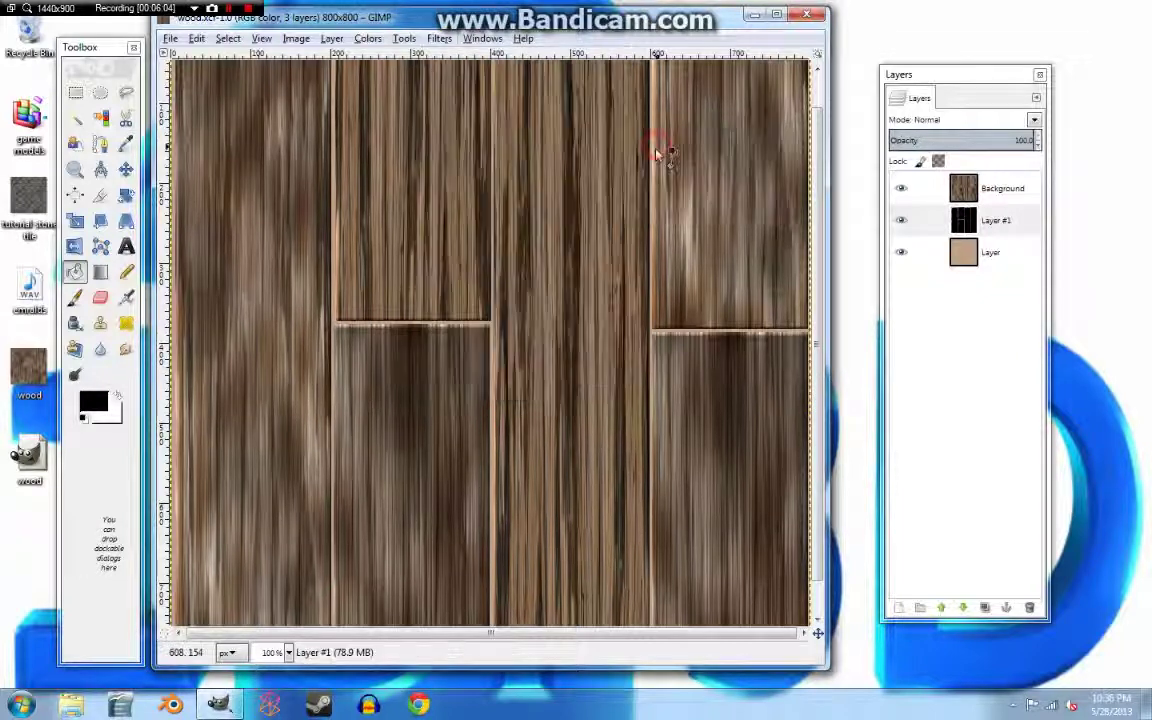
pyautogui.moveTo(509, 402); pyautogui.dragTo(540, 401)
pyautogui.doubleClick(545, 465)
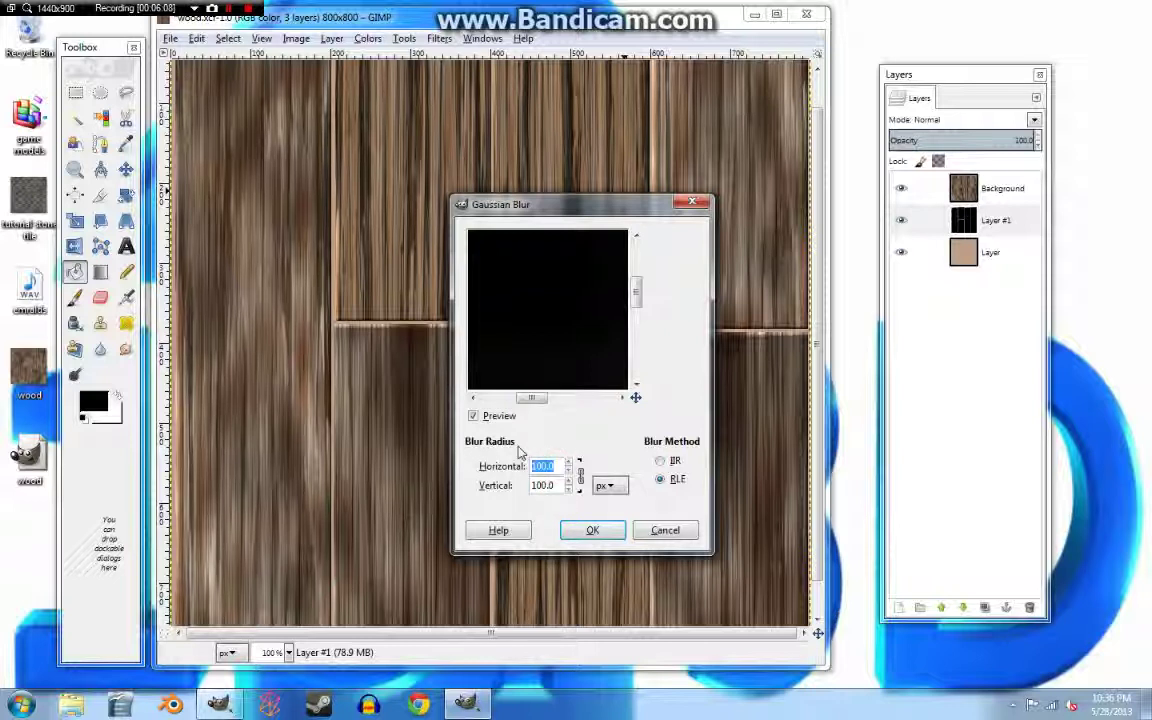
pyautogui.write('5')
pyautogui.press('Tab')
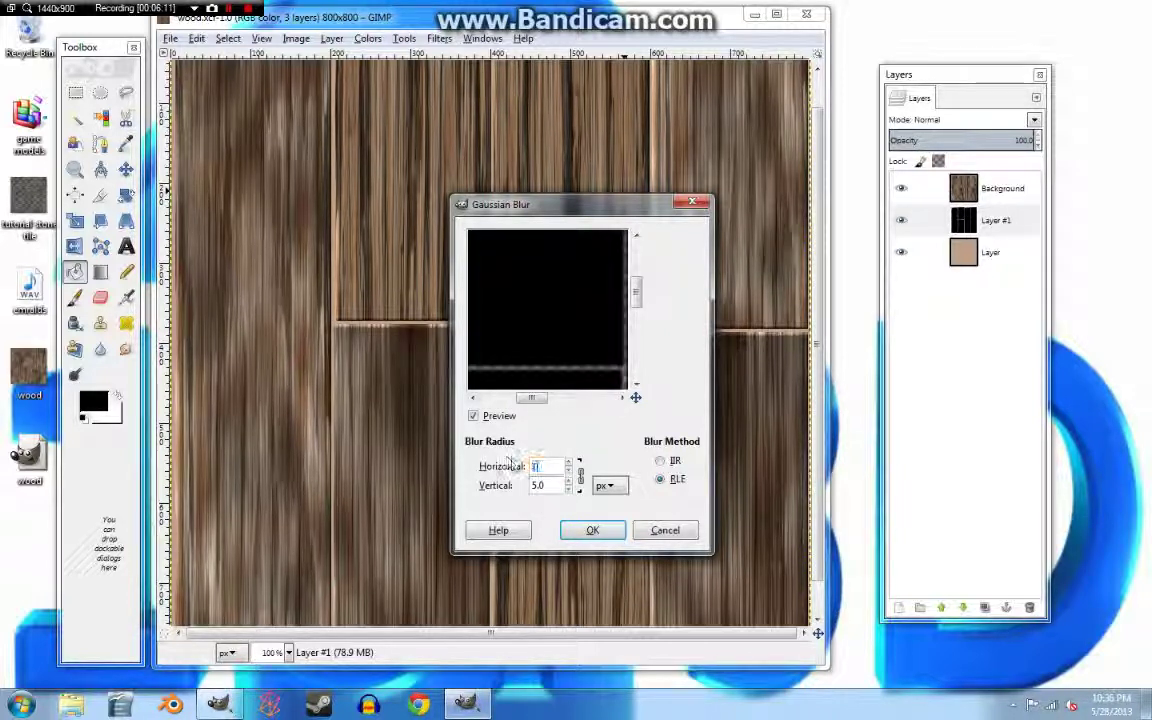
pyautogui.click(592, 530)
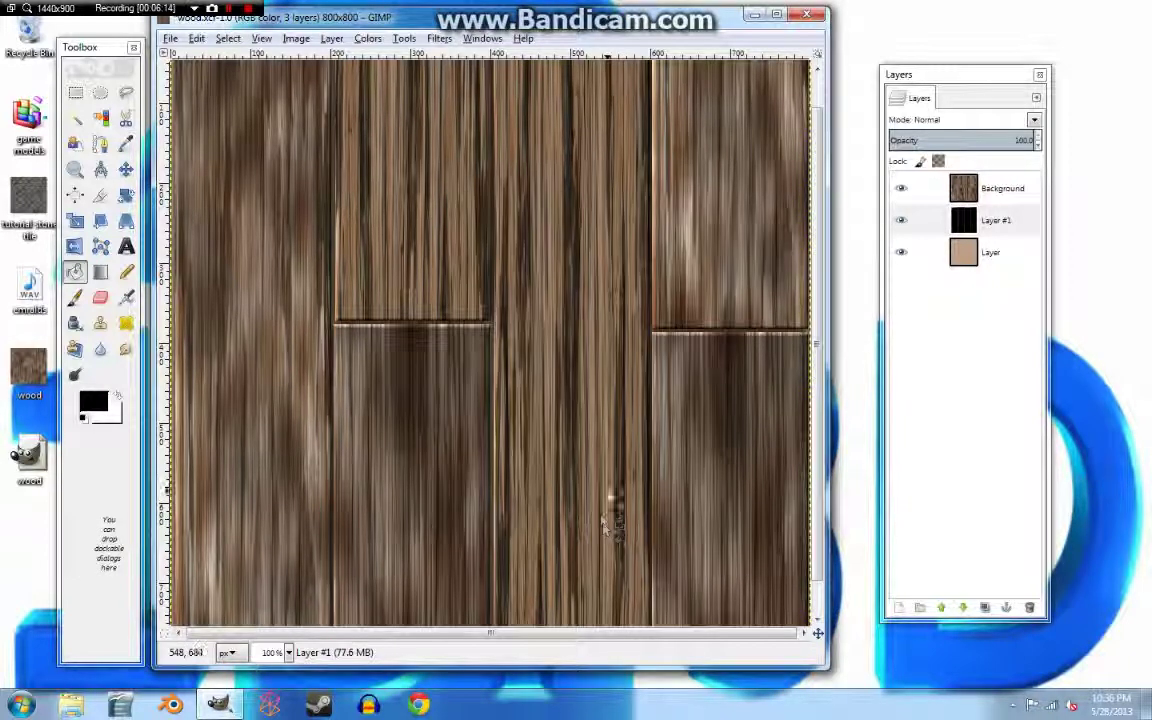
# At 50% zoom, flatten all three layers into one.
pyautogui.click(289, 653)
pyautogui.click(280, 588)
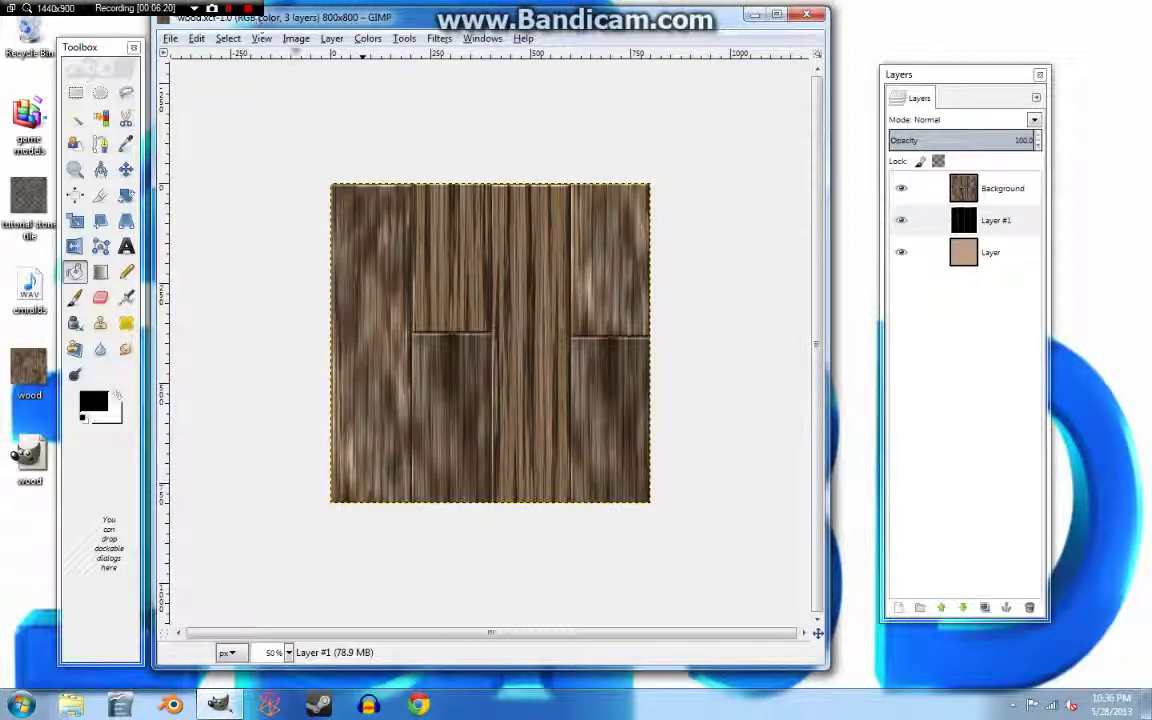
pyautogui.click(296, 38)
pyautogui.click(318, 266)
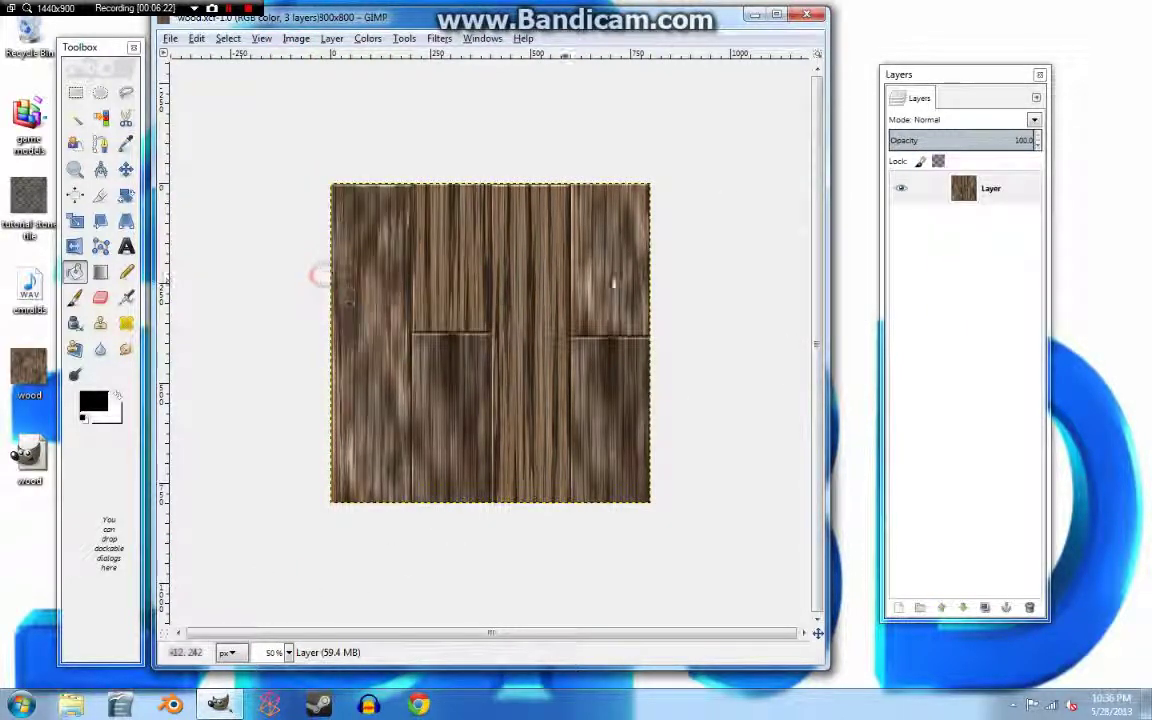
# Apply Filters > Map > Make Seamless to the wood texture.
pyautogui.click(440, 38)
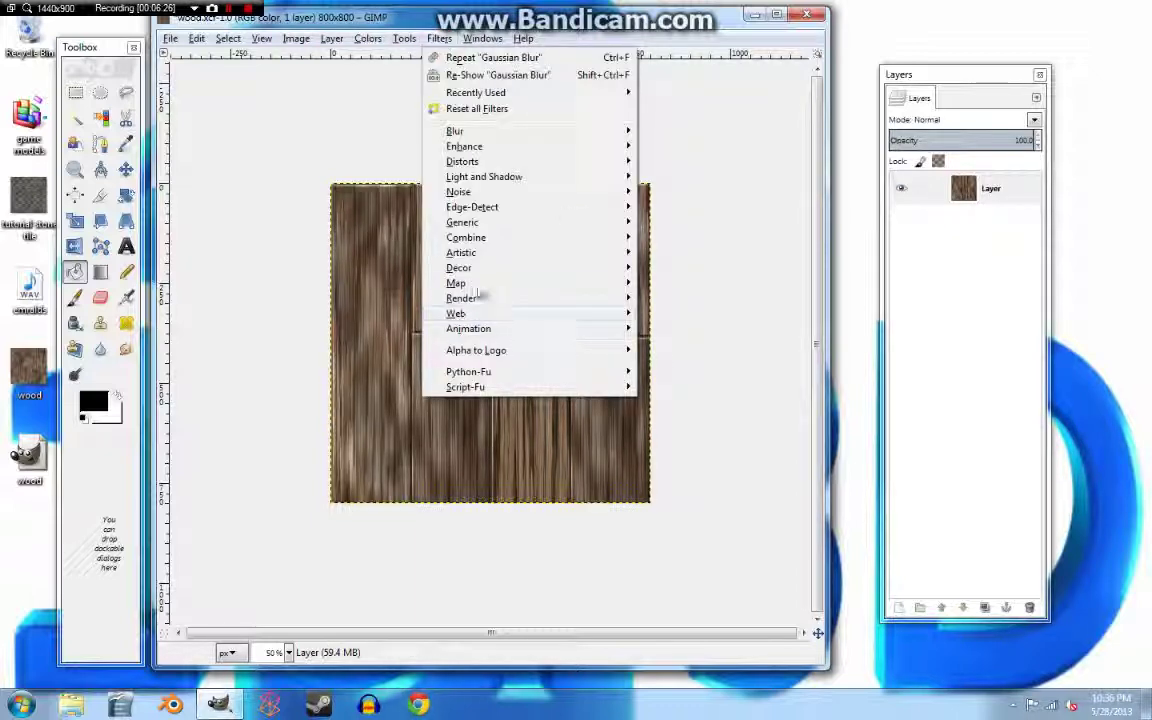
pyautogui.moveTo(545, 283)
pyautogui.click(700, 343)
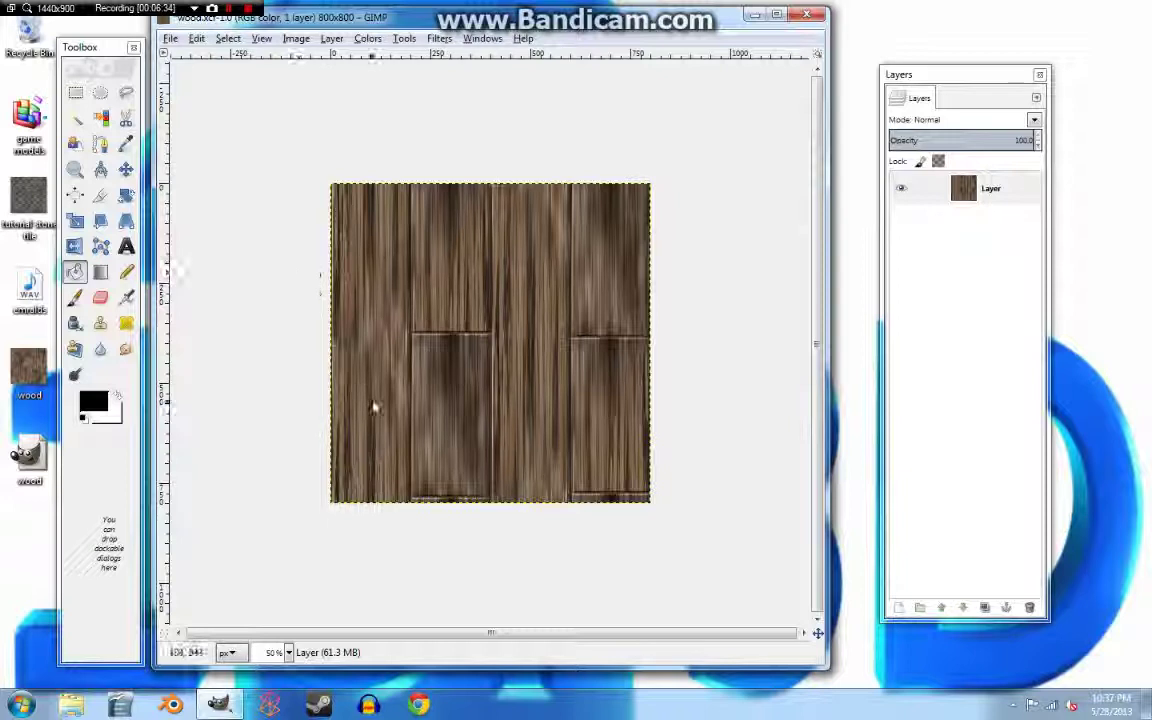
# Export the image as wood floor.png on the Desktop, accepting the PNG options.
pyautogui.click(170, 39)
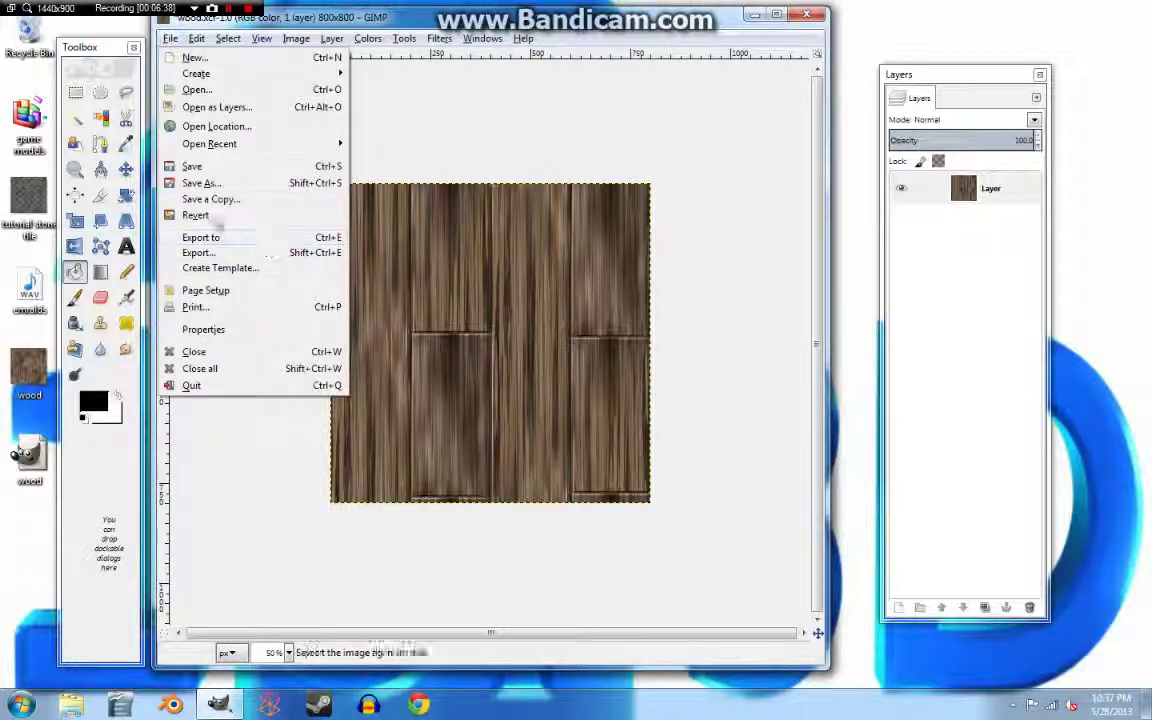
pyautogui.click(199, 253)
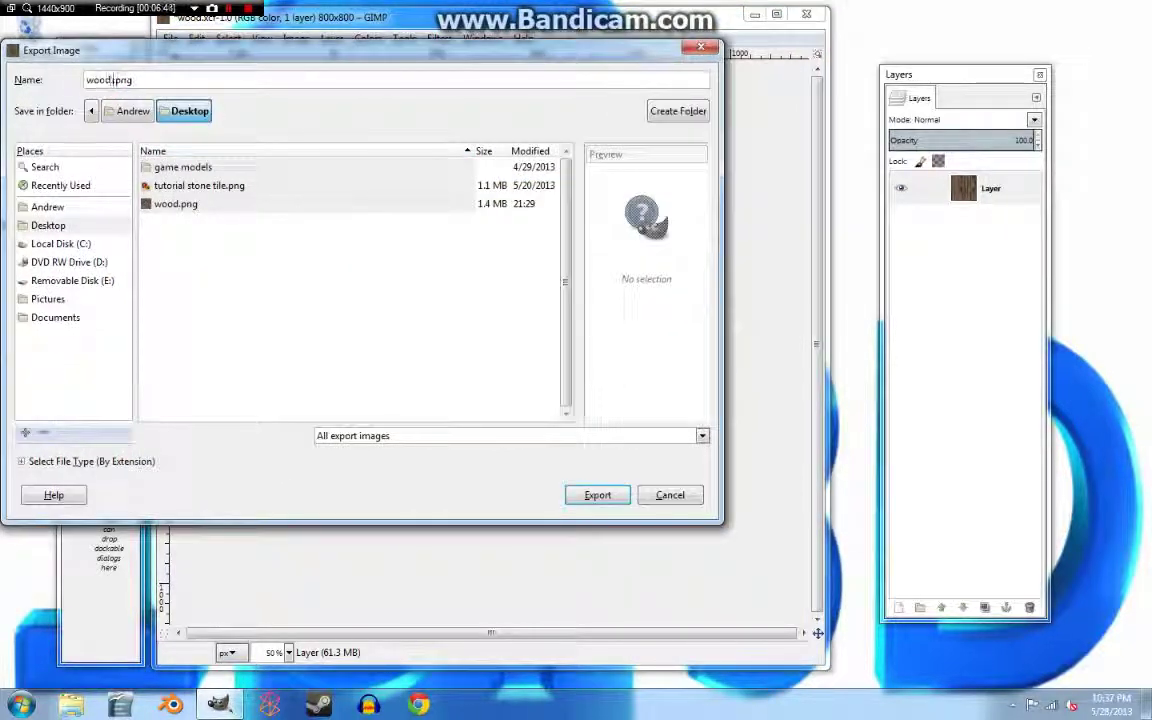
pyautogui.write('t')
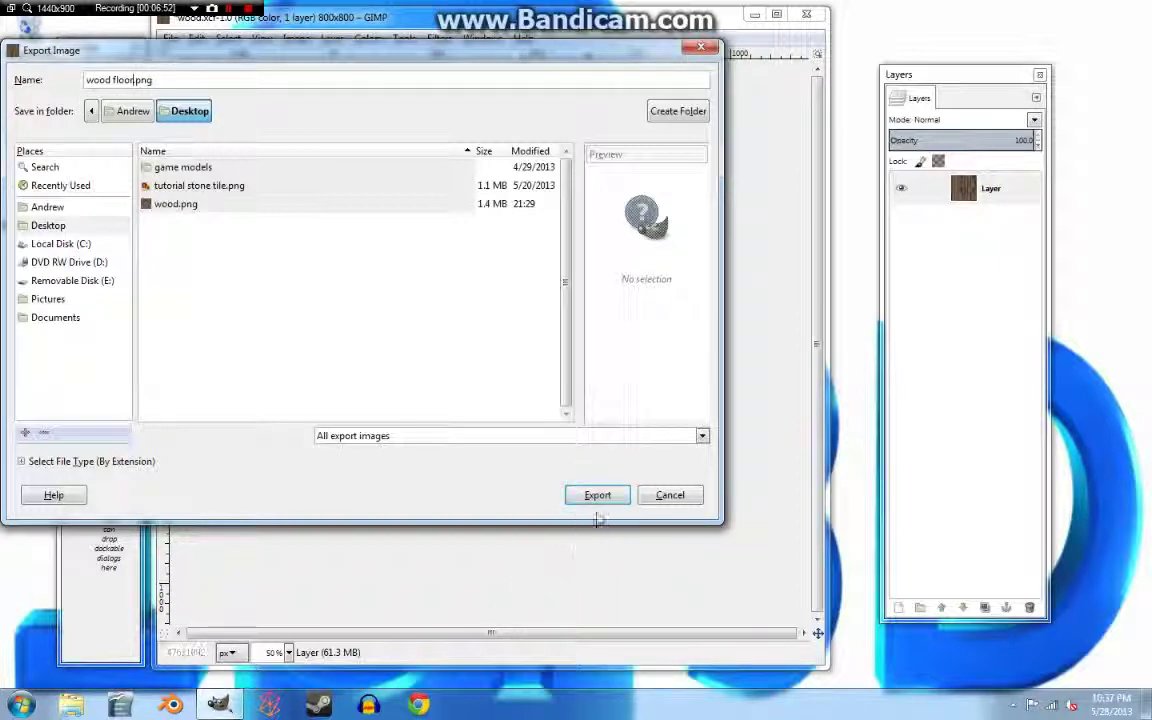
pyautogui.click(600, 497)
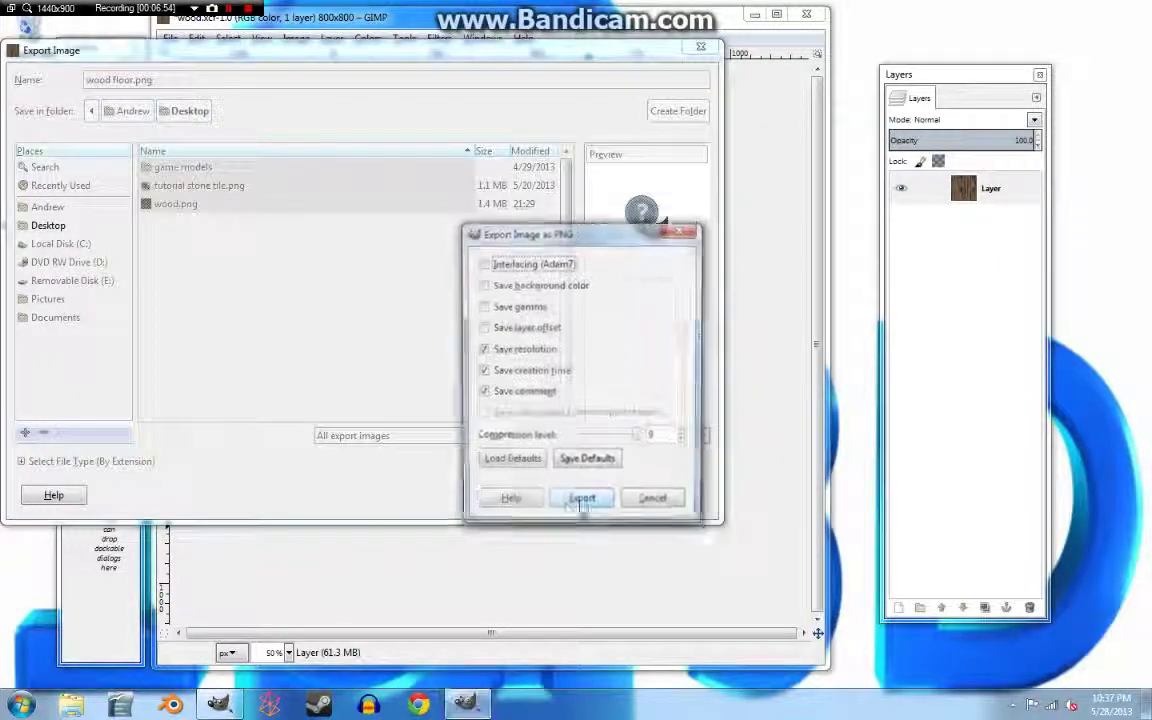
pyautogui.click(583, 504)
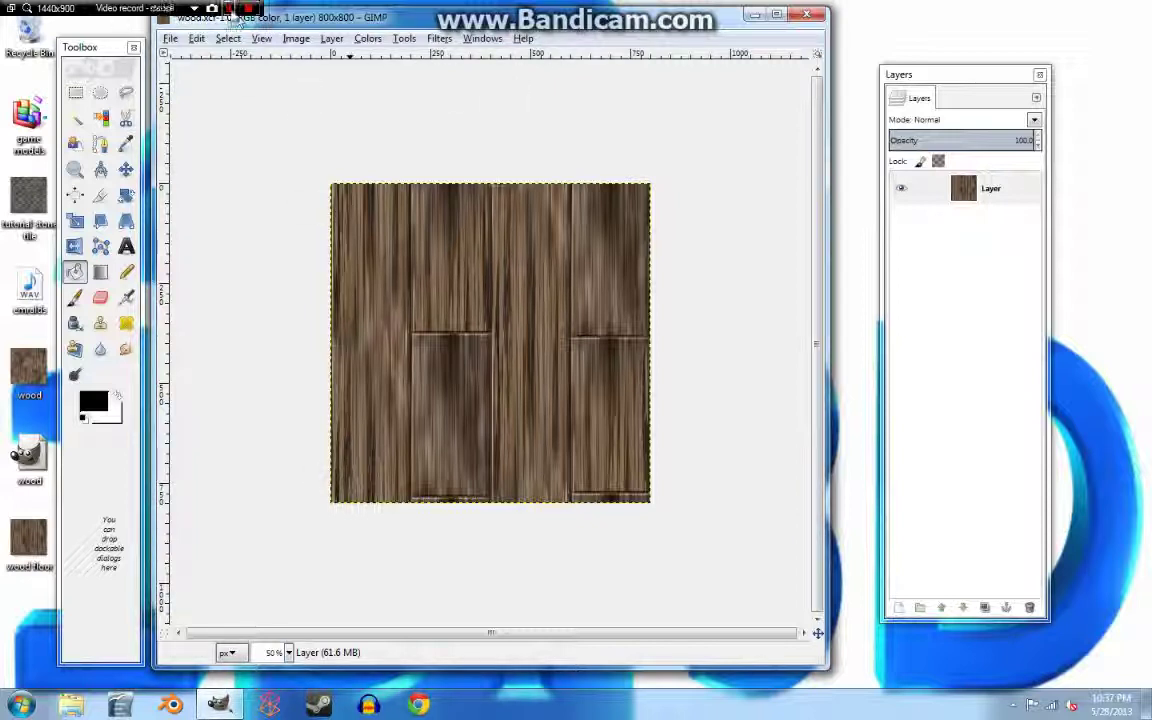
# Set the wood texture's mapping coordinates to UV.
pyautogui.click(229, 10)
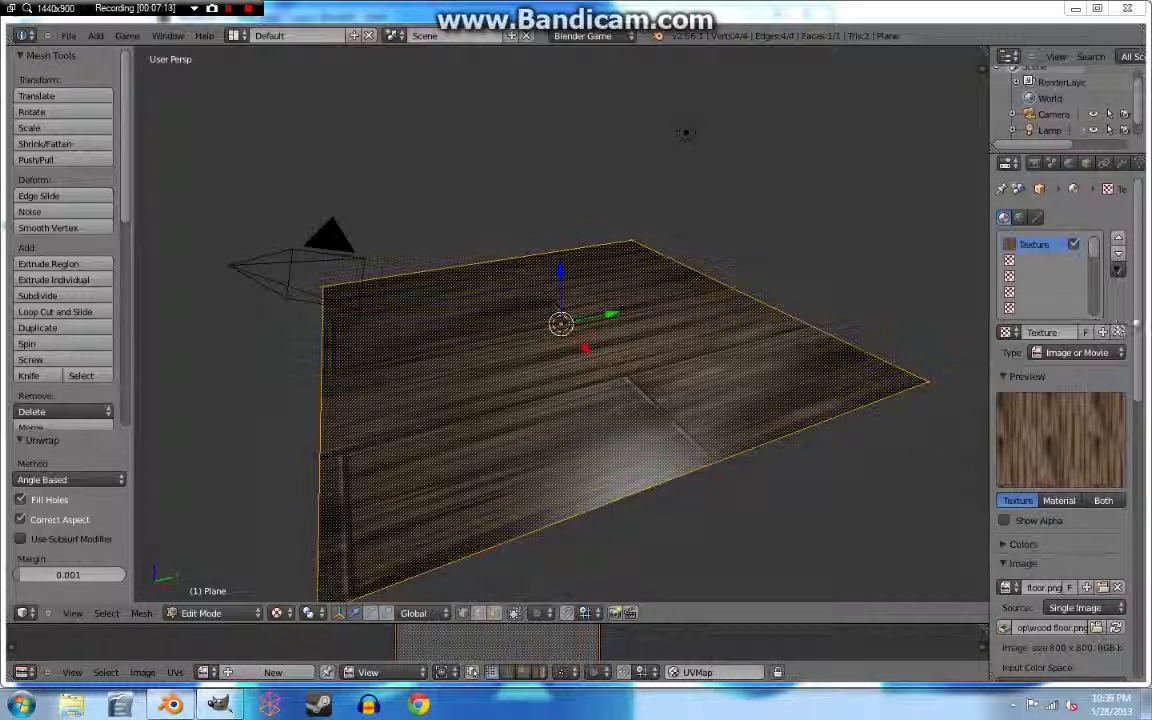
pyautogui.moveTo(1134, 327); pyautogui.dragTo(1138, 460)
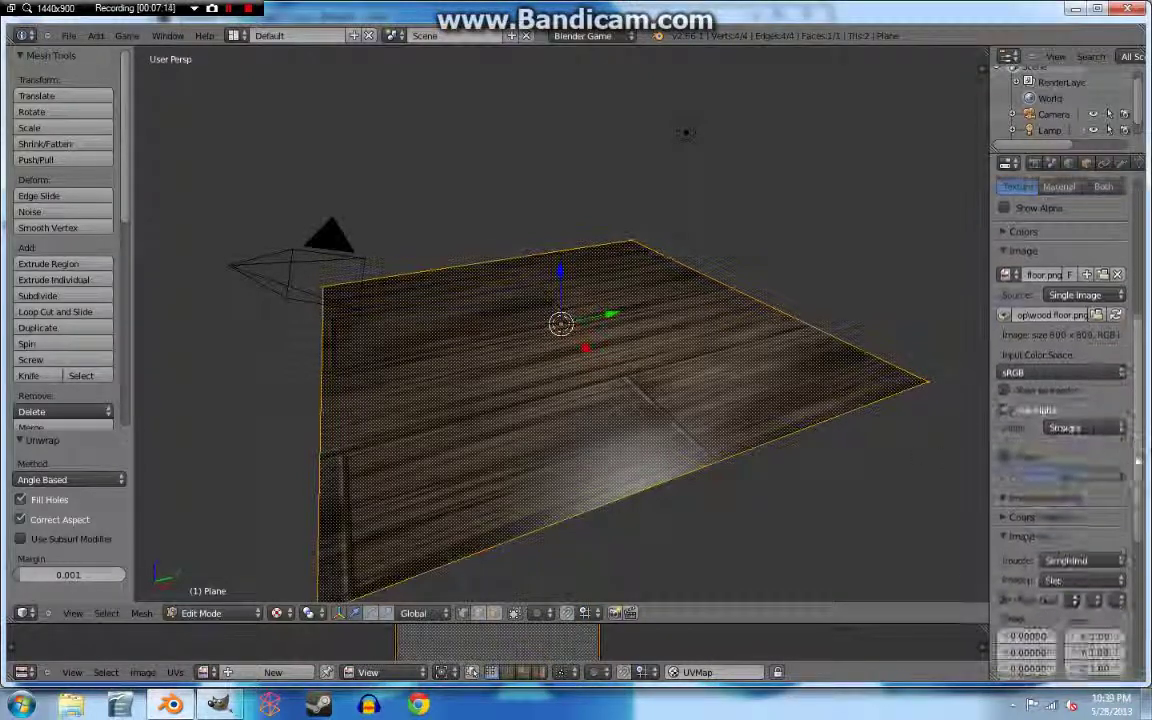
pyautogui.click(1085, 559)
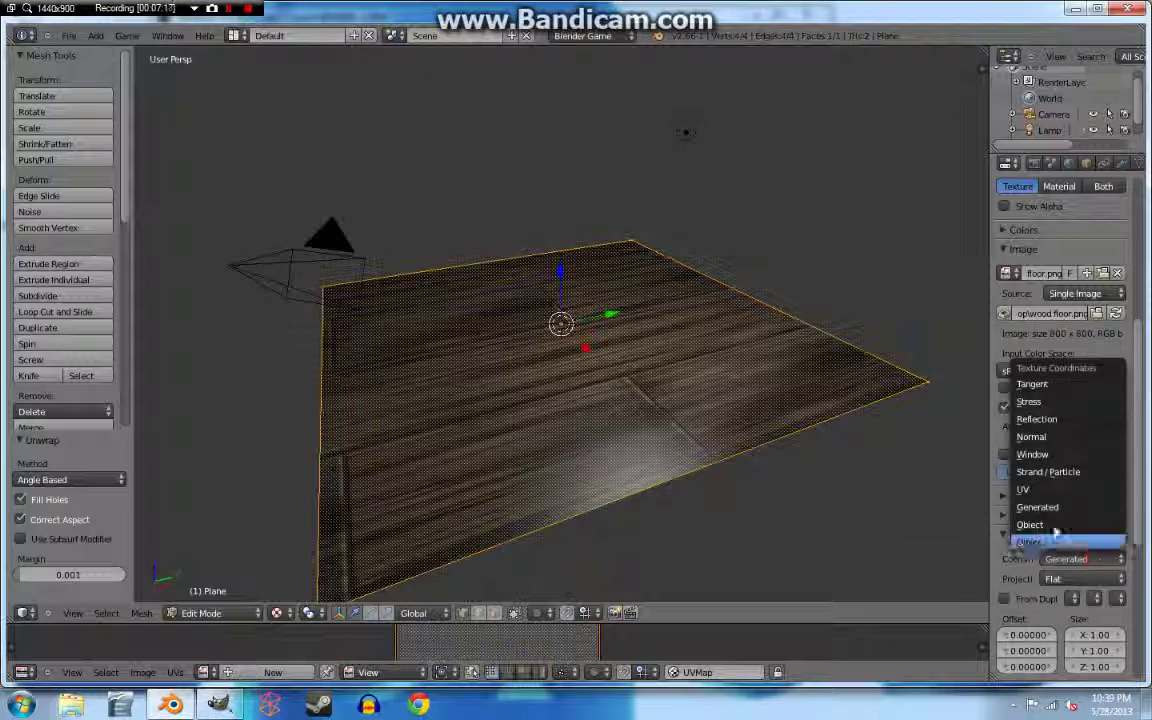
pyautogui.click(1020, 488)
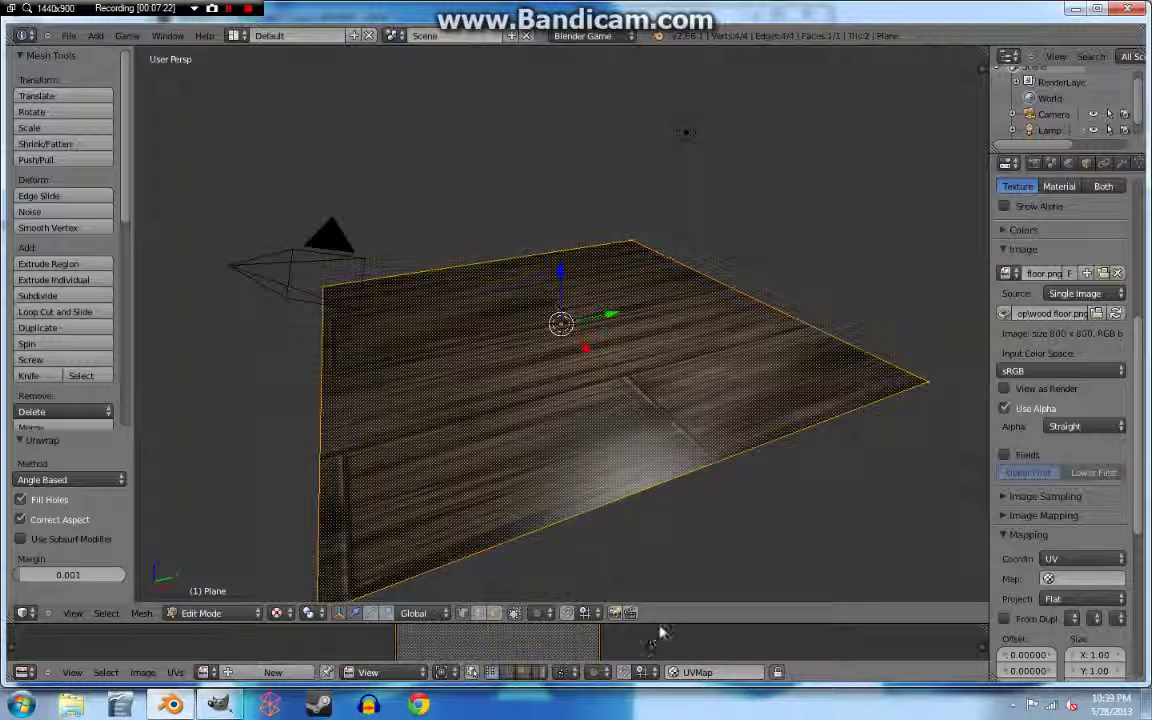
# Enlarge the UV editor and scale the plane's UVs up twice.
pyautogui.moveTo(660, 623); pyautogui.dragTo(660, 512)
pyautogui.press('s')
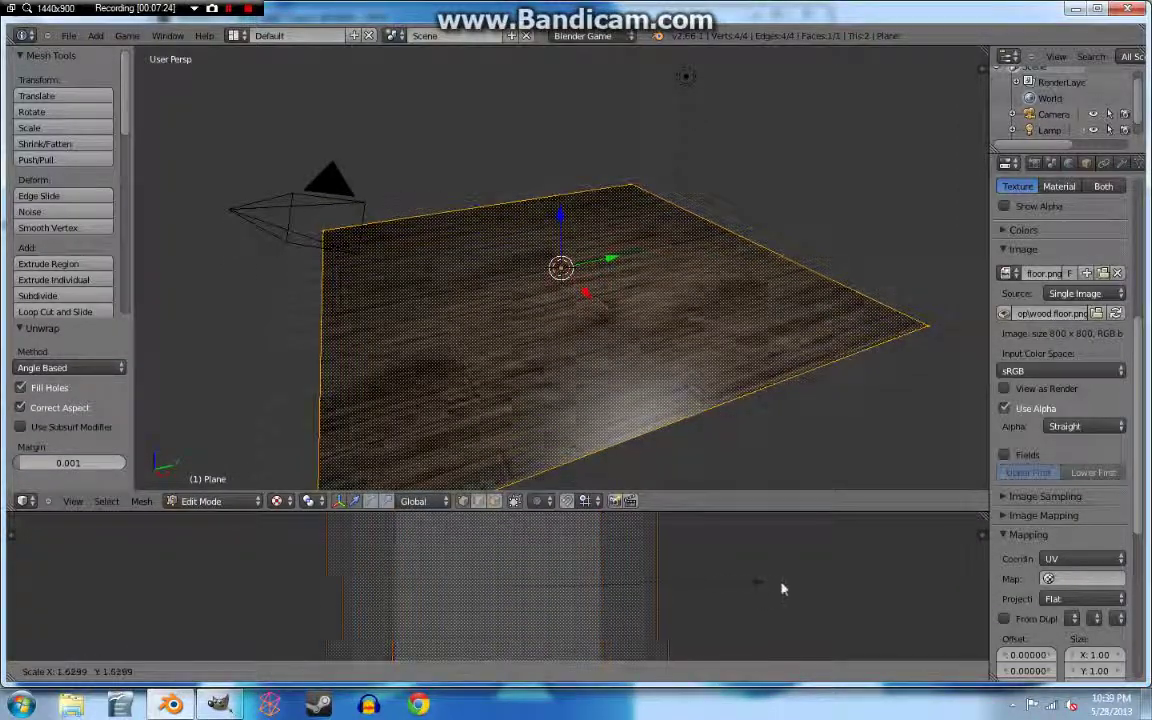
pyautogui.click(882, 591)
pyautogui.press('s')
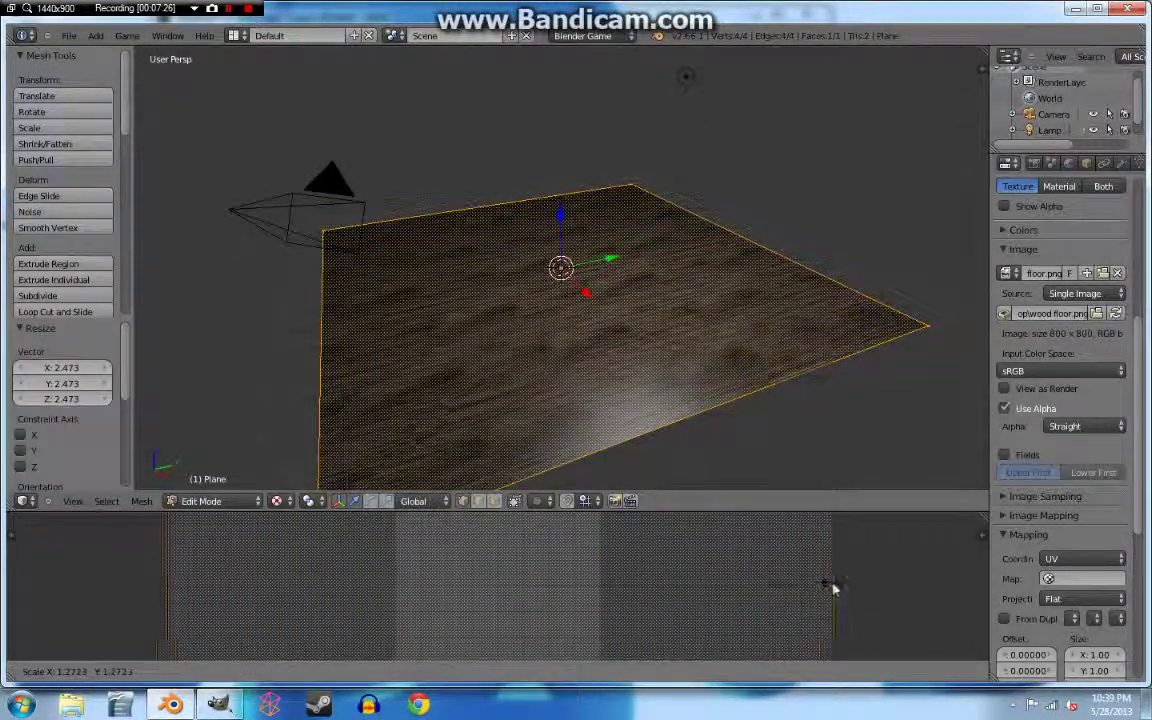
pyautogui.click(850, 581)
pyautogui.click(247, 503)
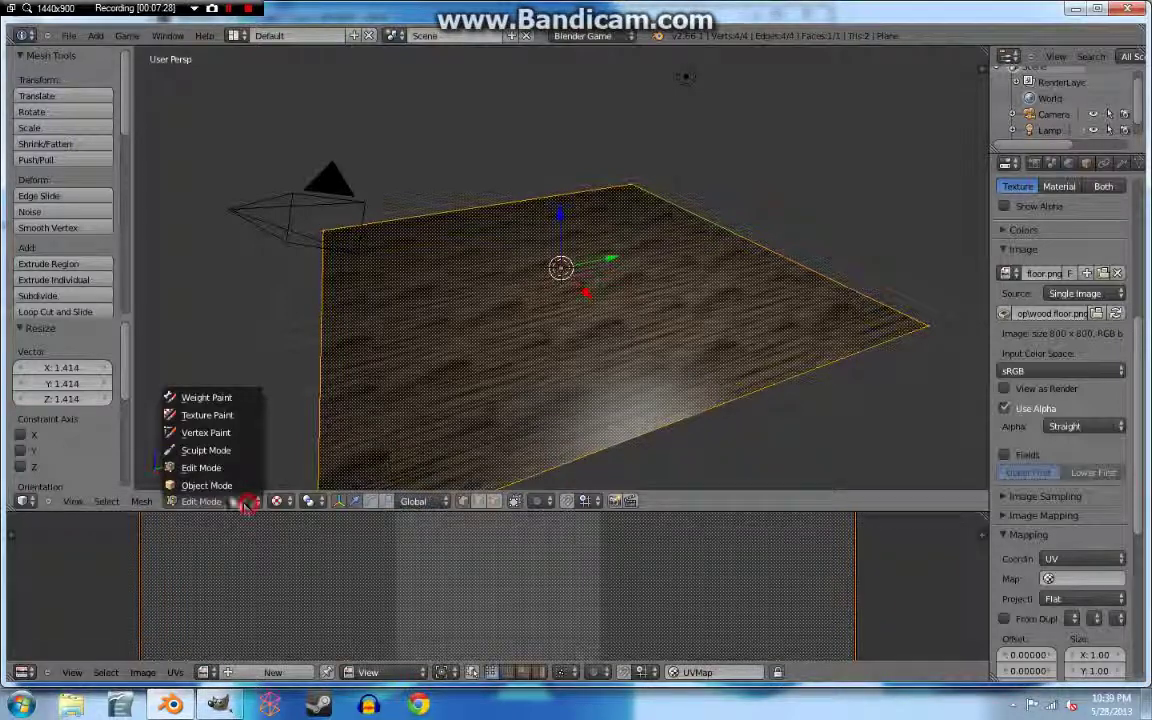
# Switch the plane to Object Mode and zoom around to inspect the wood floor.
pyautogui.click(206, 485)
pyautogui.scroll(3, 514, 419)
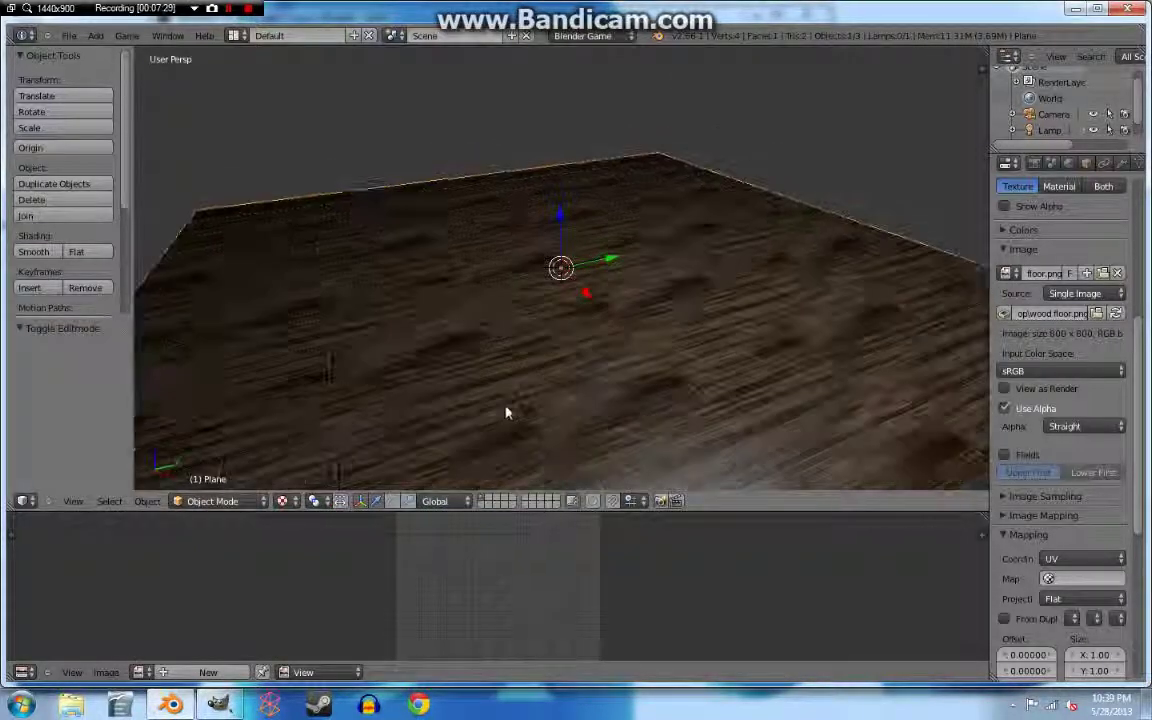
pyautogui.scroll(-1, 510, 415)
pyautogui.scroll(-2, 516, 420)
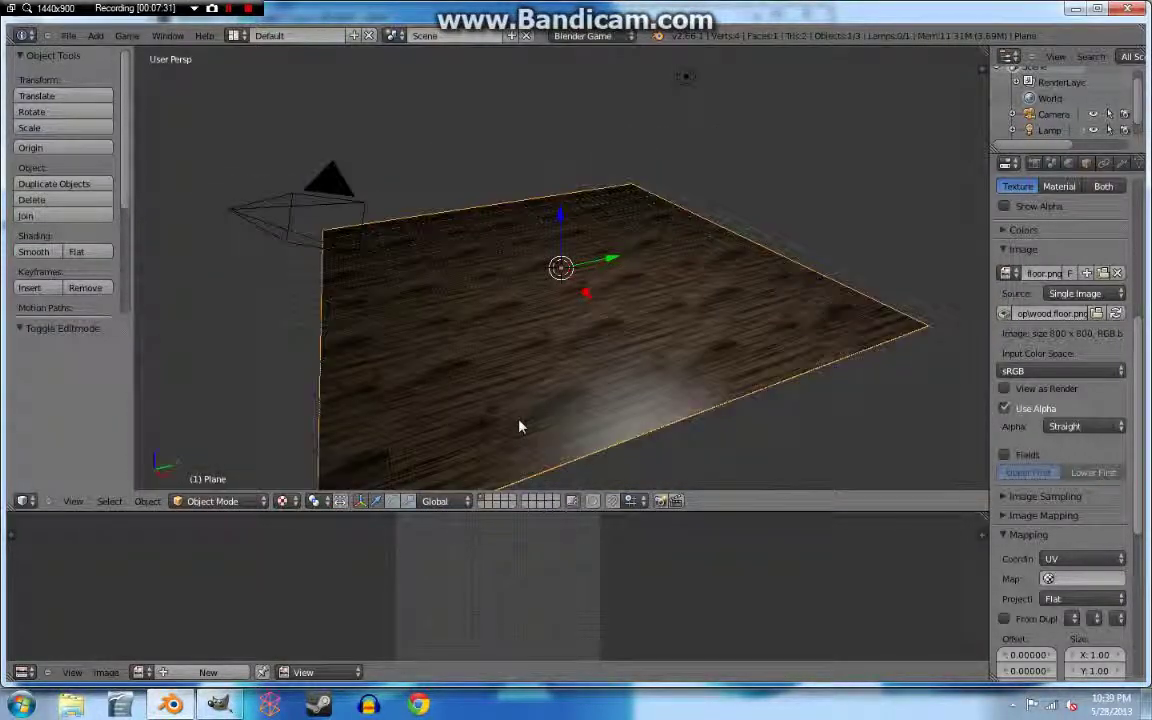
pyautogui.scroll(3, 519, 426)
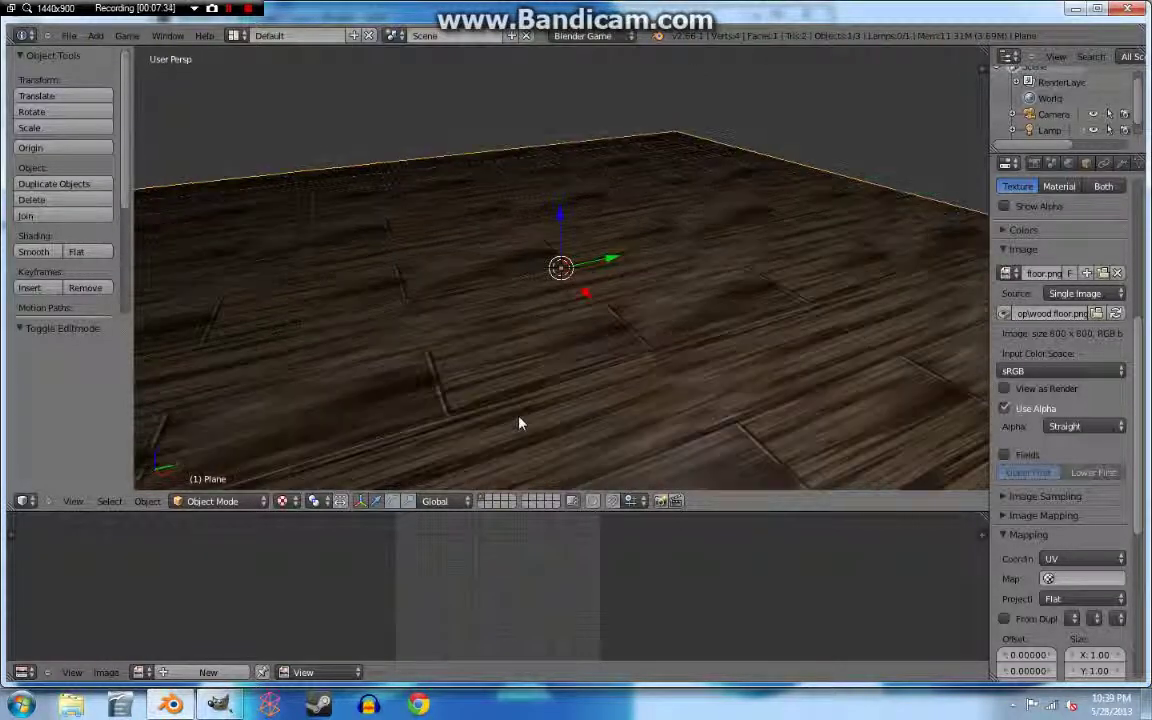
pyautogui.scroll(-3, 518, 424)
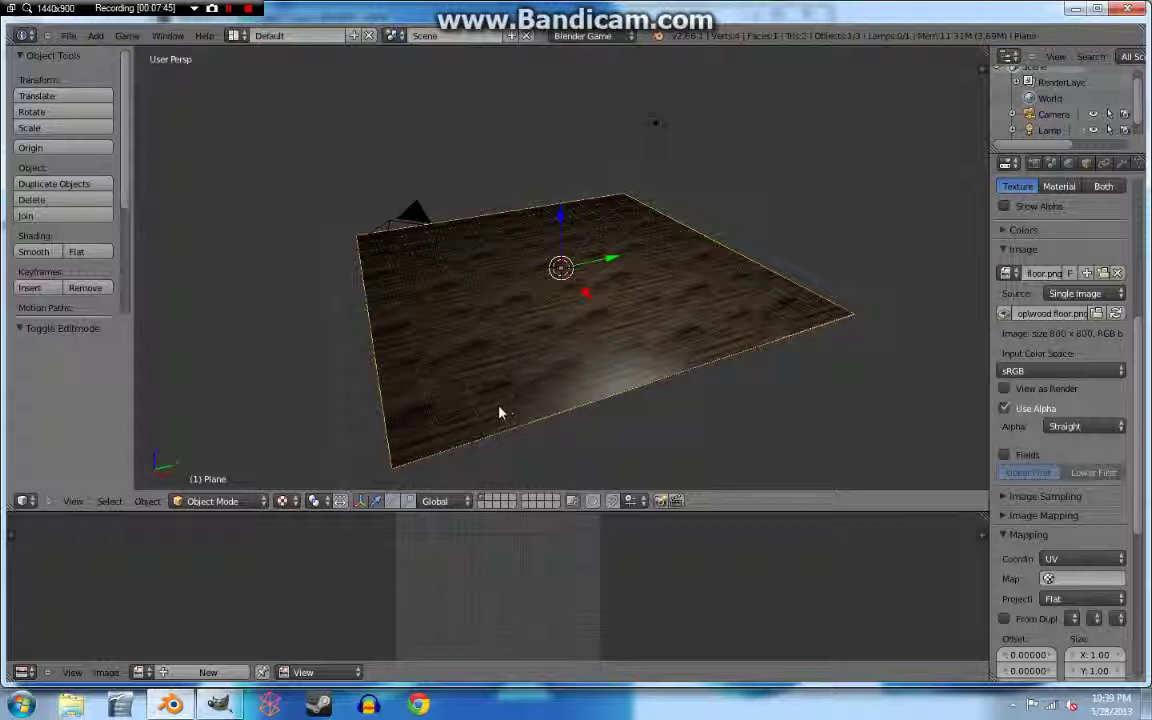
pyautogui.scroll(1, 424, 406)
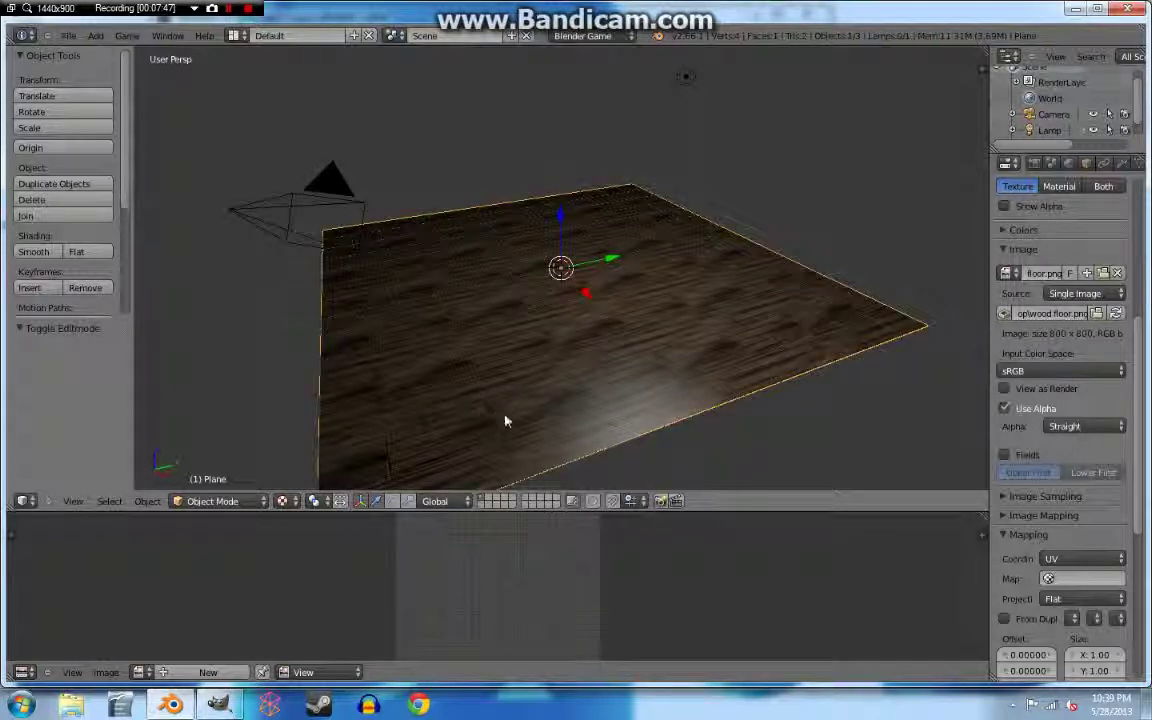